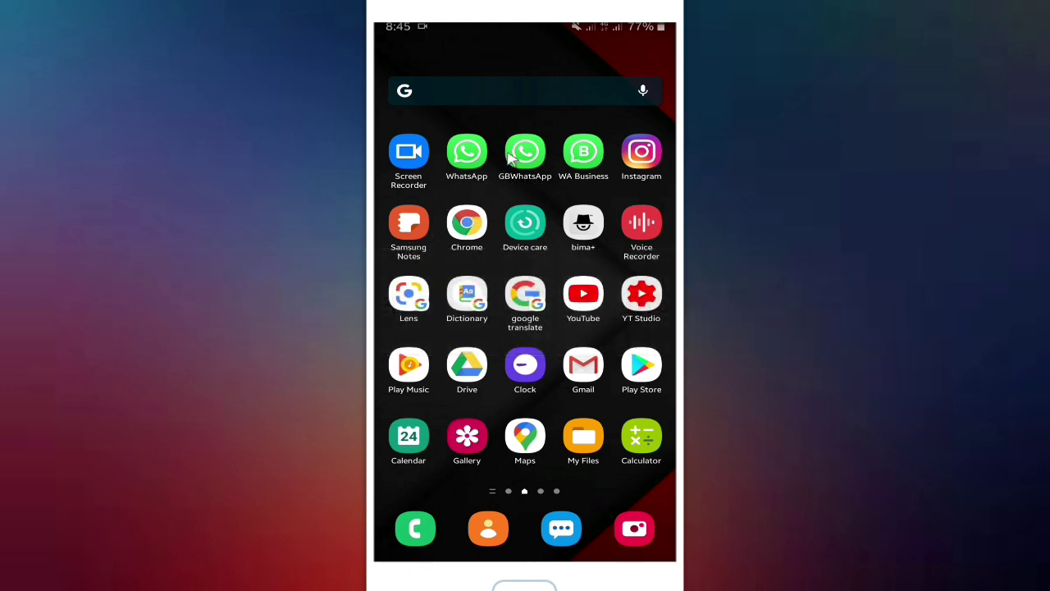
Step: Open WhatsApp, examine its chat list and additional options, and return to the home screen
click(465, 154)
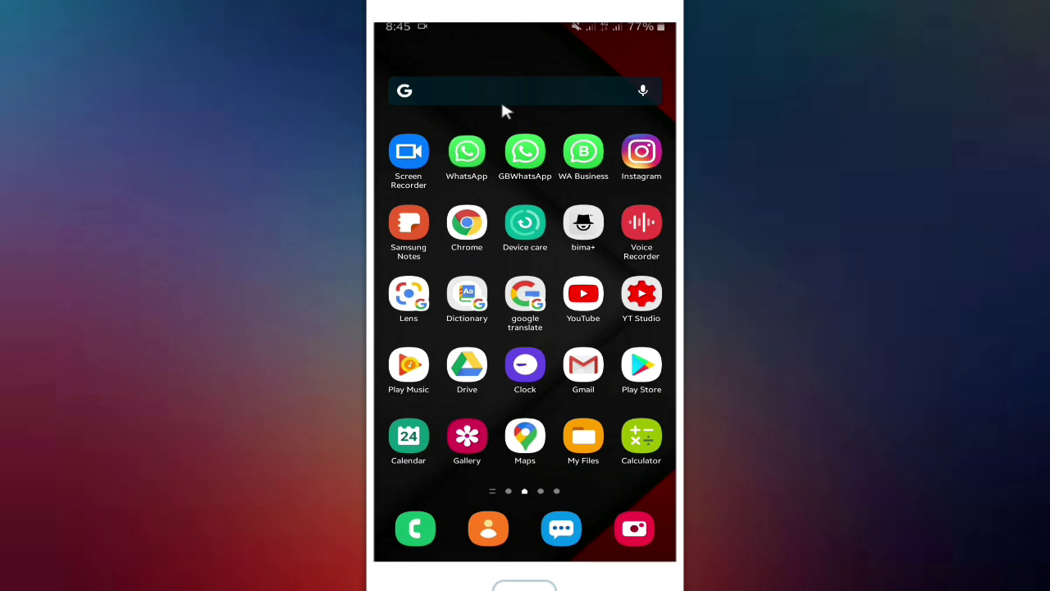
click(649, 108)
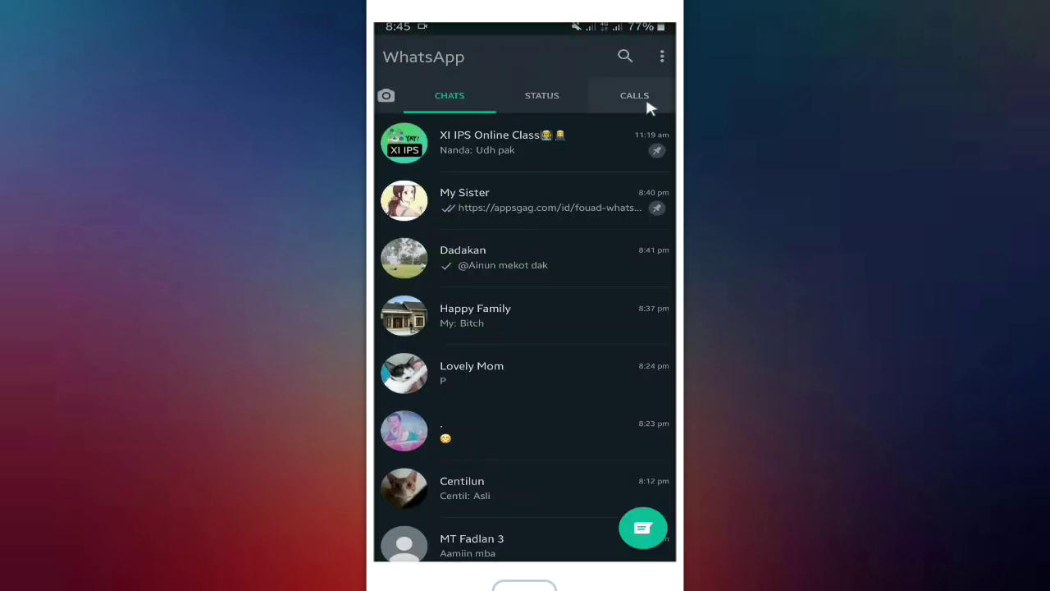
scroll(608, 140, down, 5)
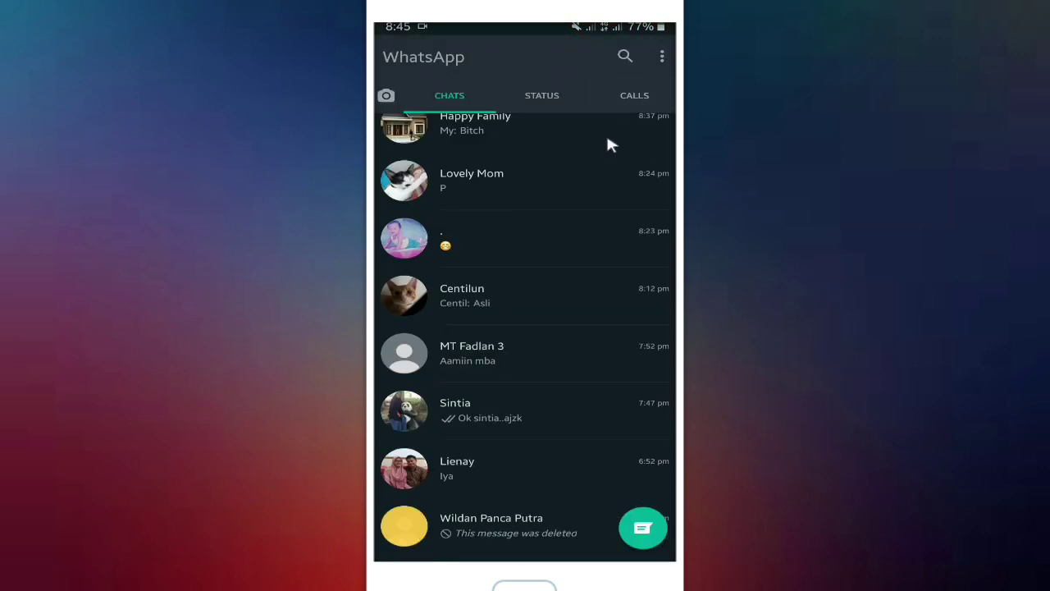
scroll(610, 145, up, 5)
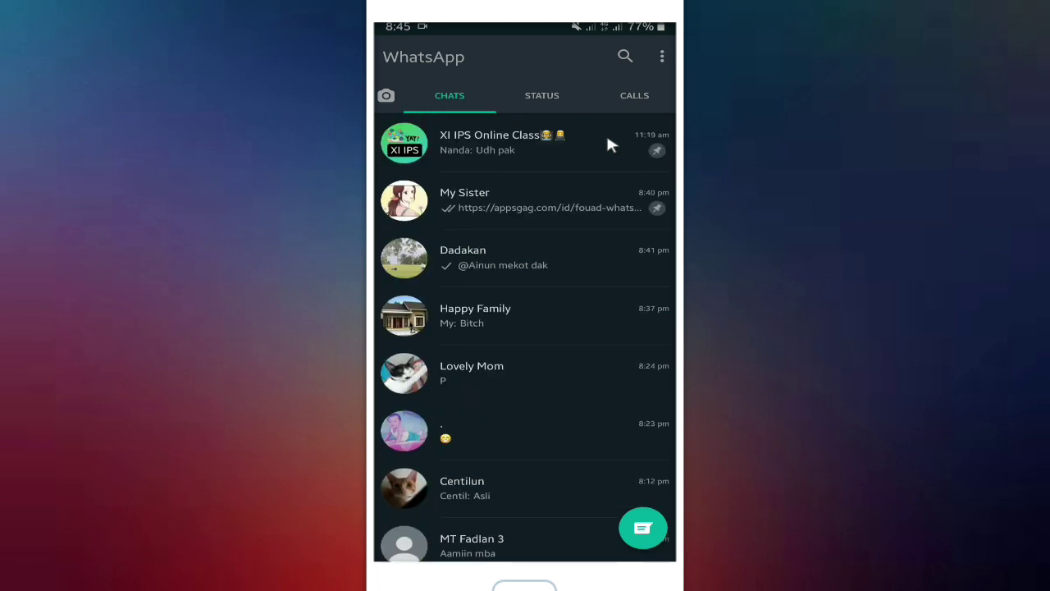
click(427, 112)
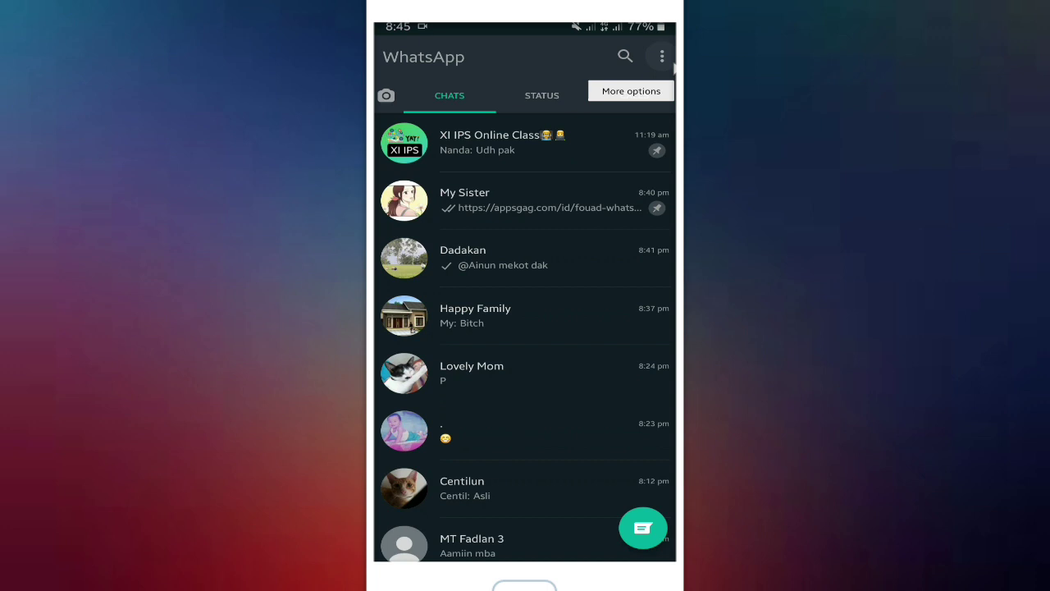
click(671, 65)
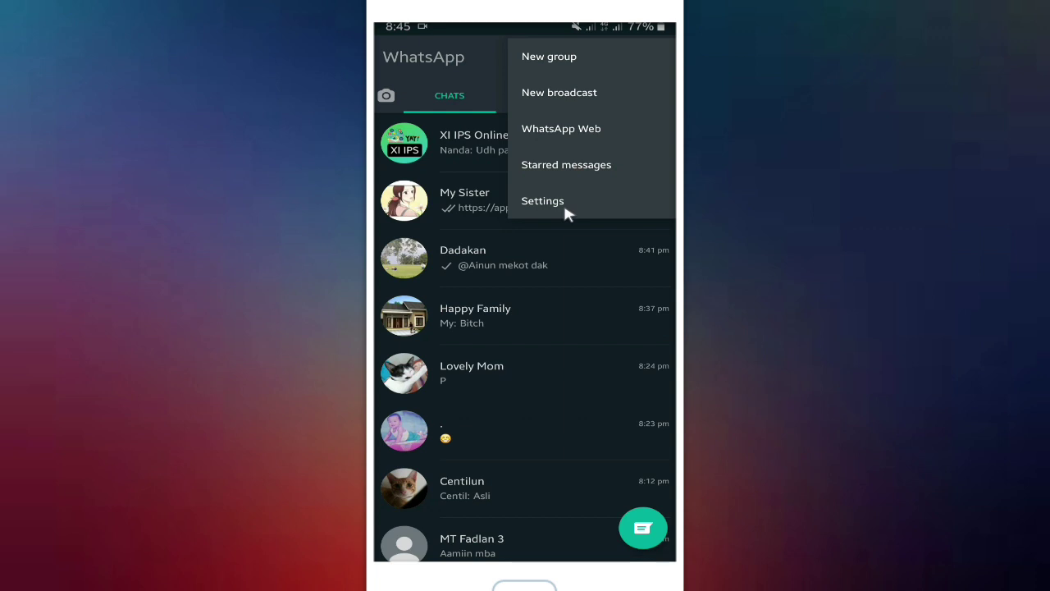
click(480, 171)
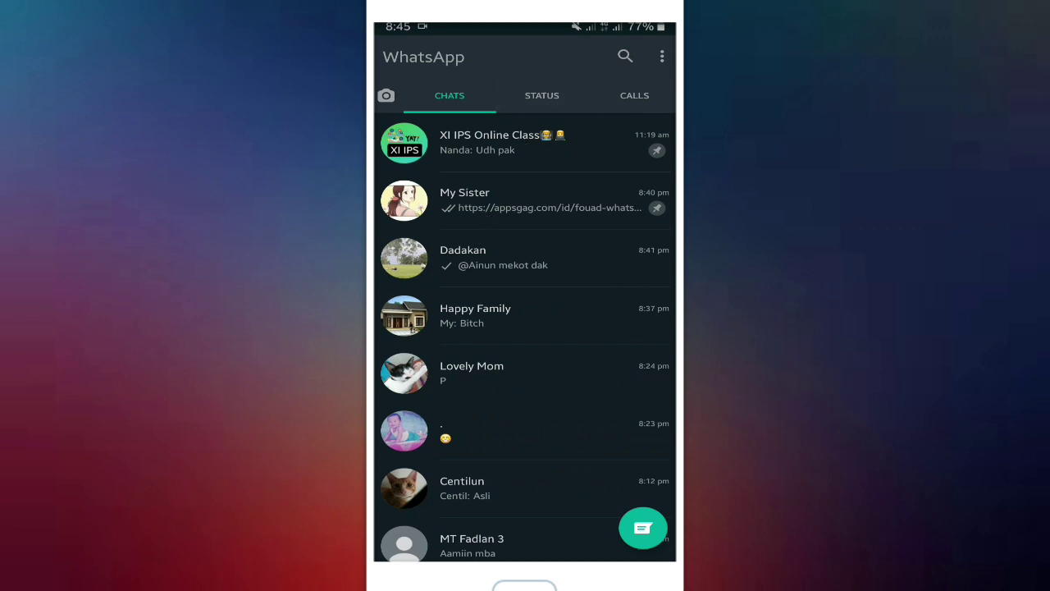
key(Home)
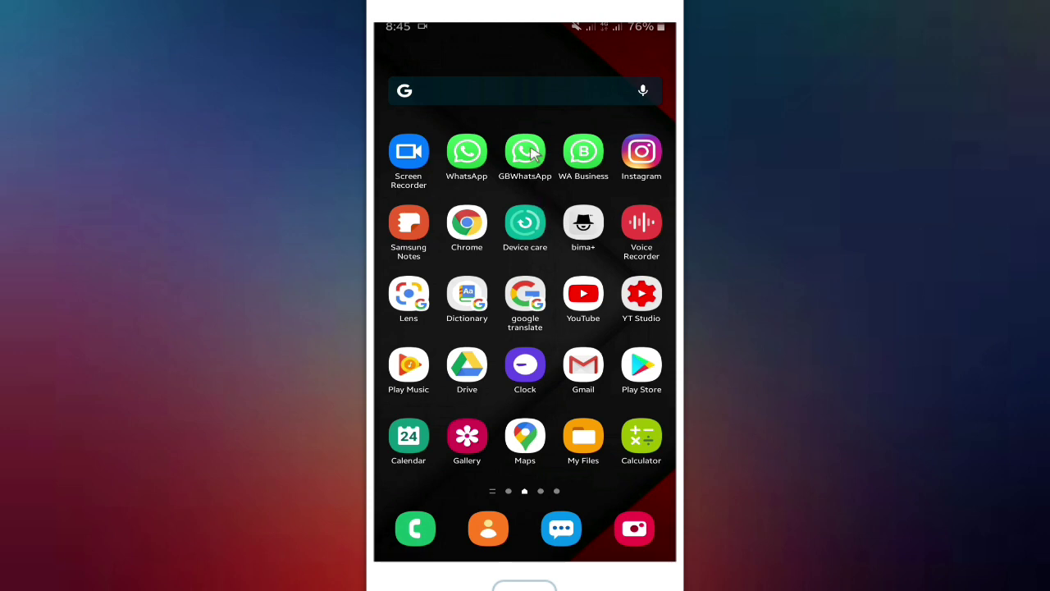
Step: Open GBWhatsApp, review its additional options, and select the My Sister chat
click(527, 164)
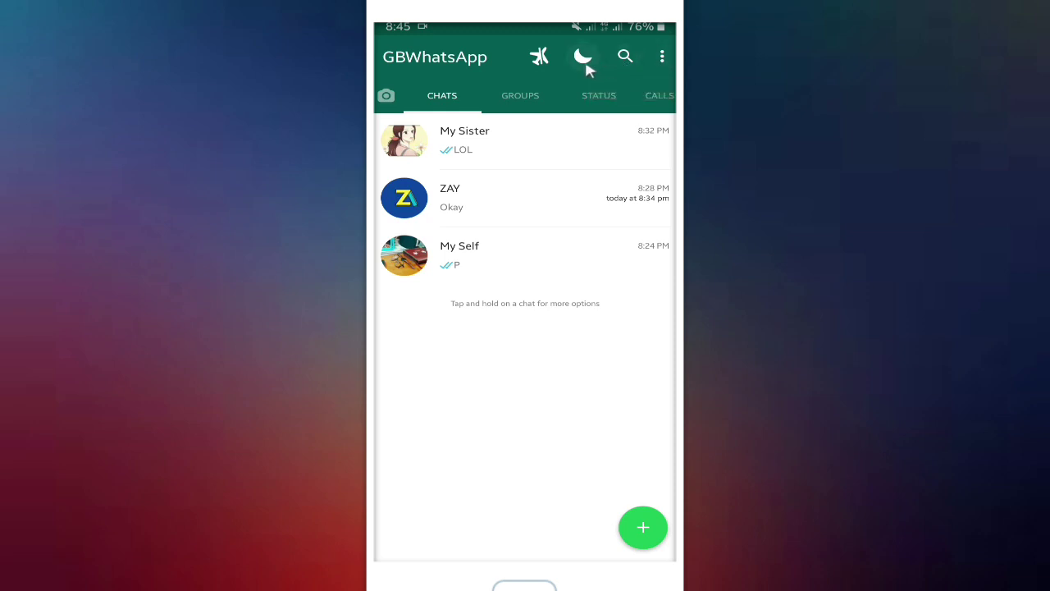
click(667, 56)
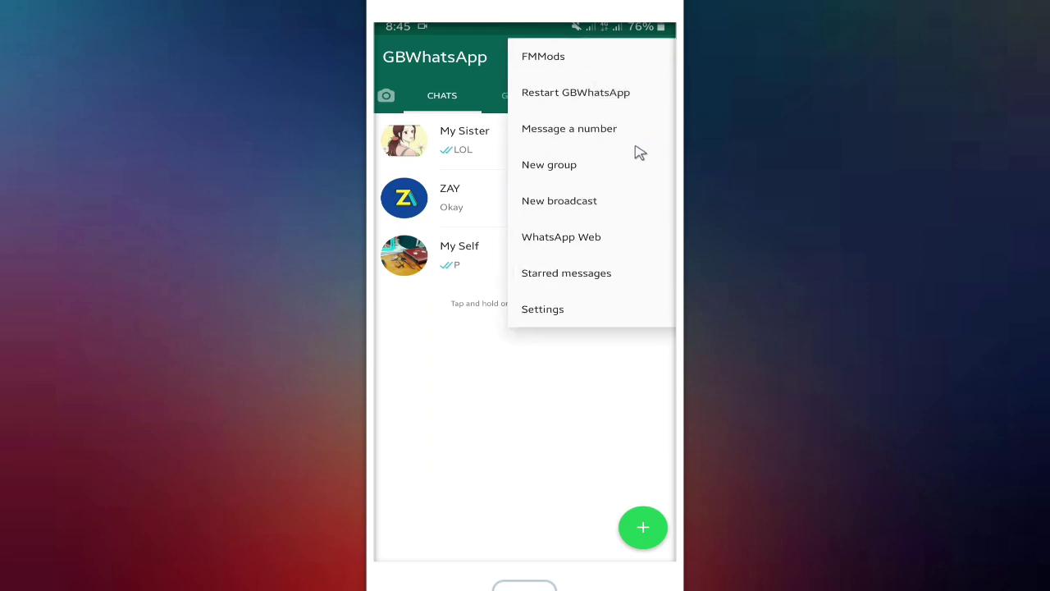
click(499, 338)
click(492, 164)
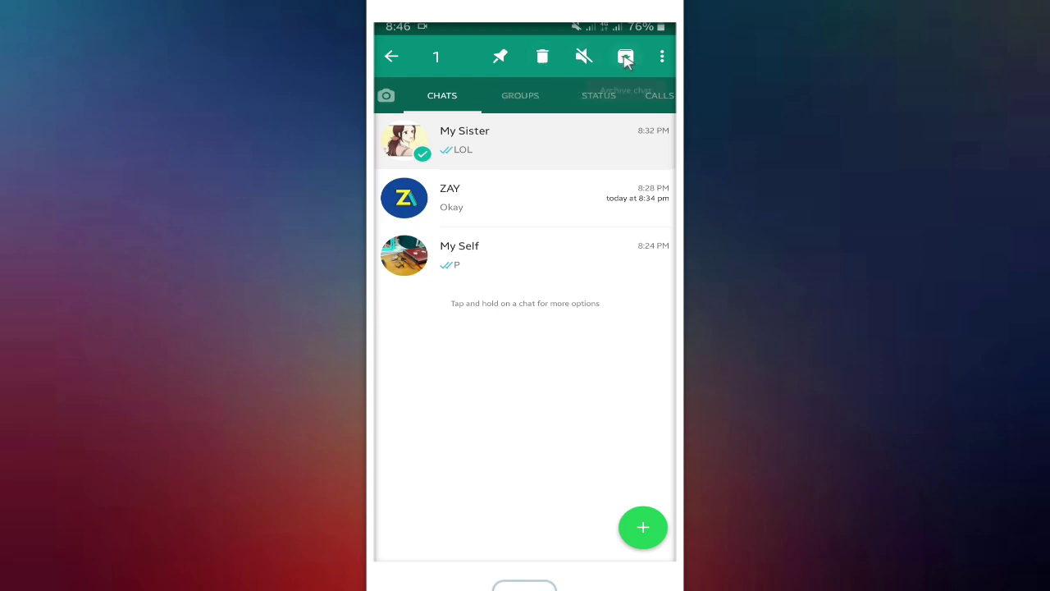
click(661, 59)
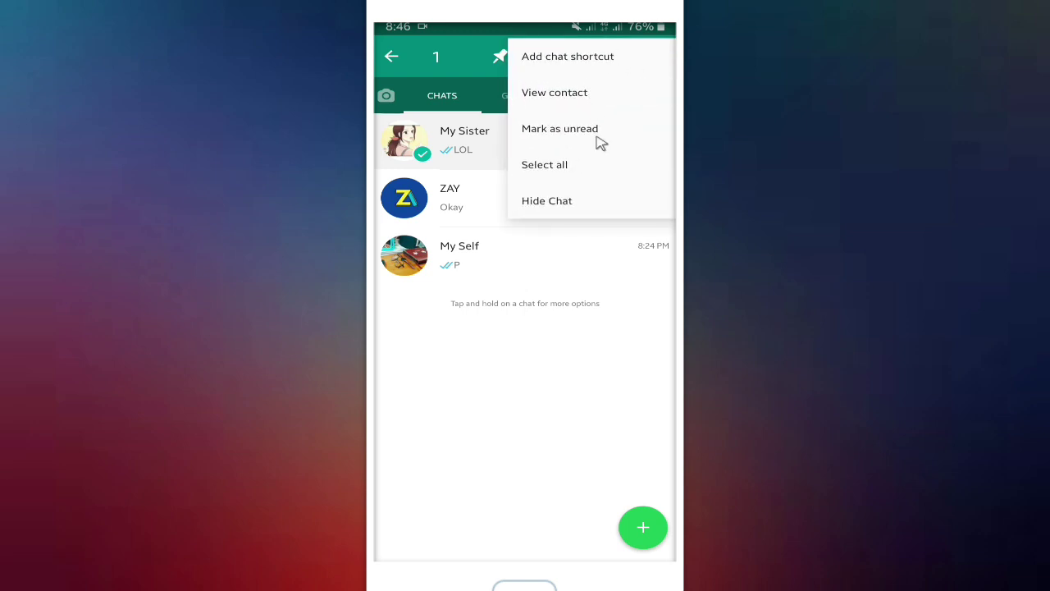
click(554, 209)
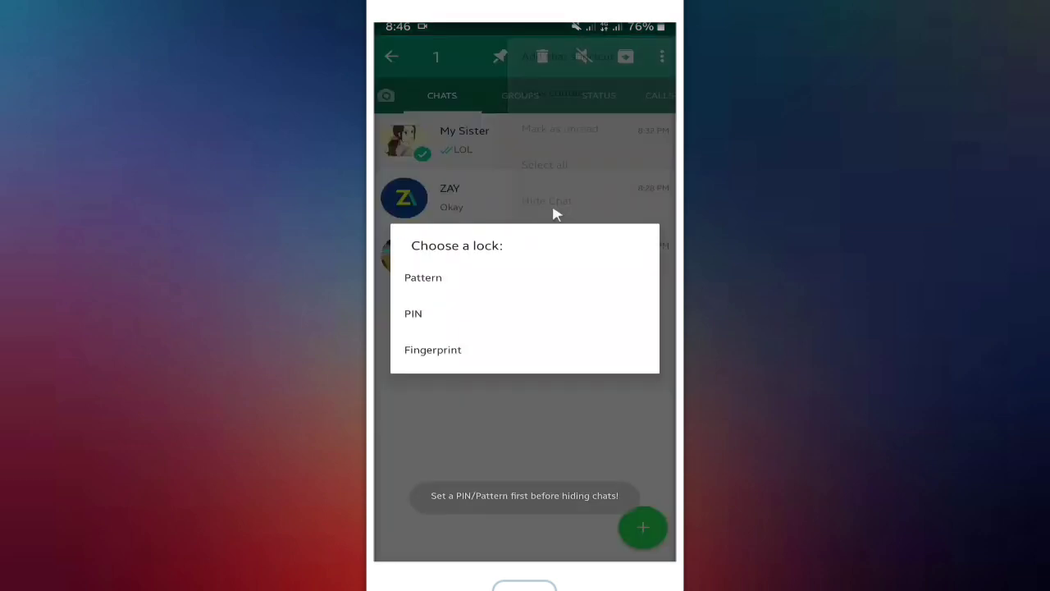
click(424, 279)
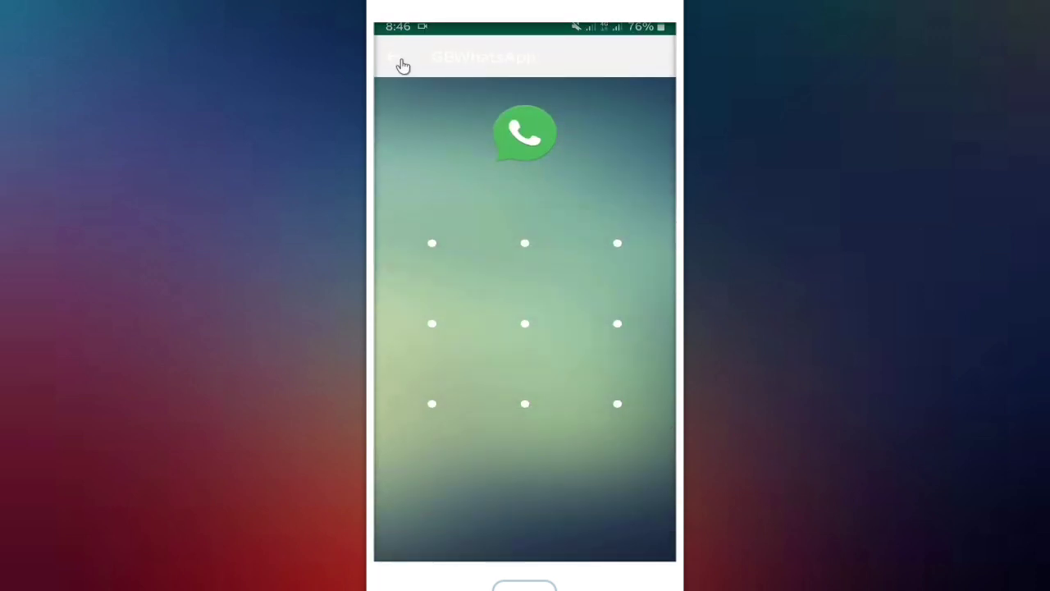
click(391, 60)
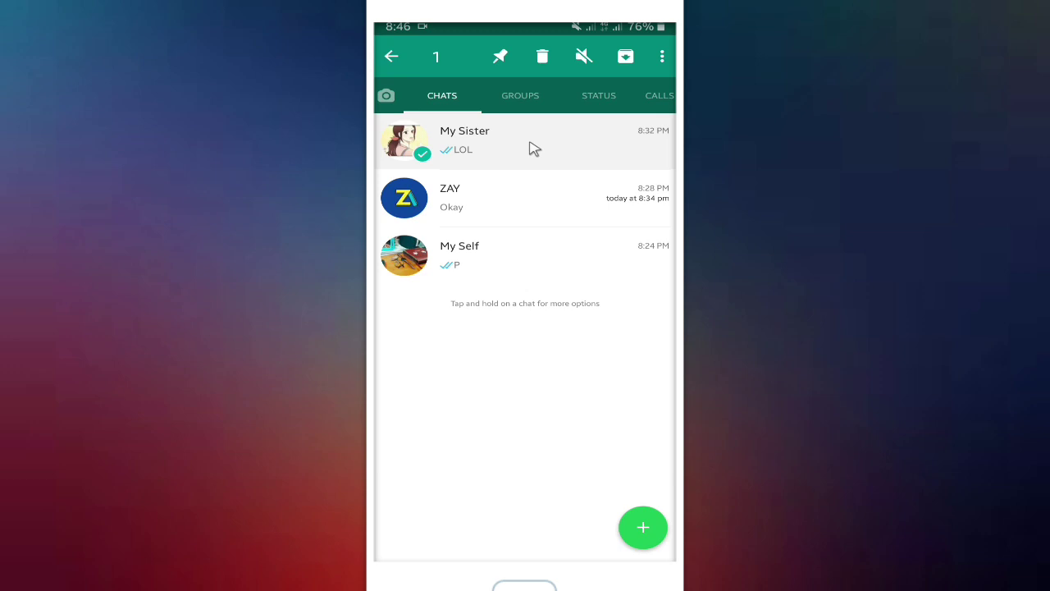
Step: Set Fingerprint as the lock for hidden chats and hide the selected My Sister chat
click(661, 56)
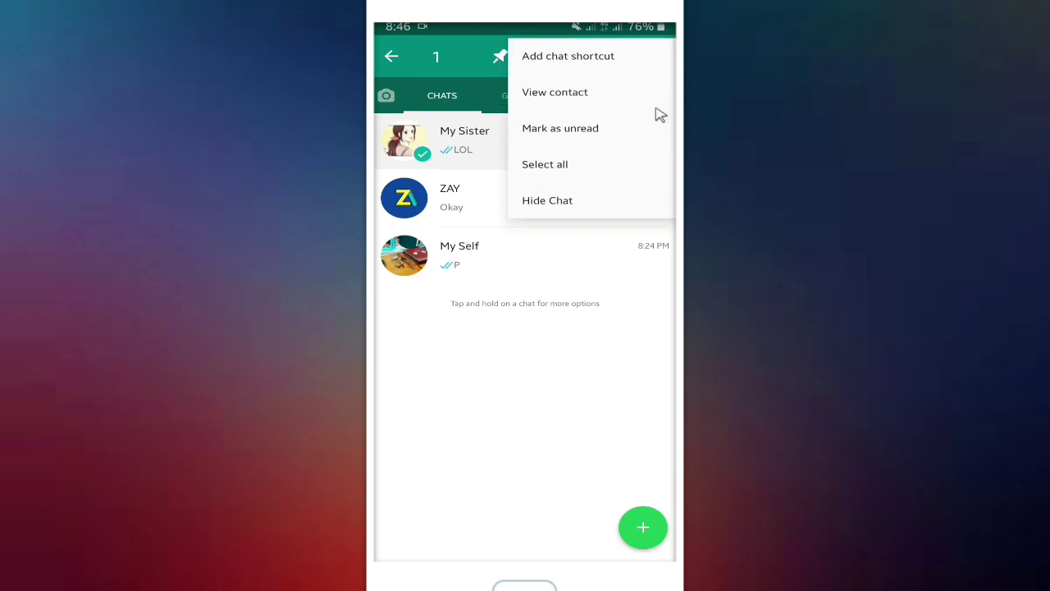
click(565, 201)
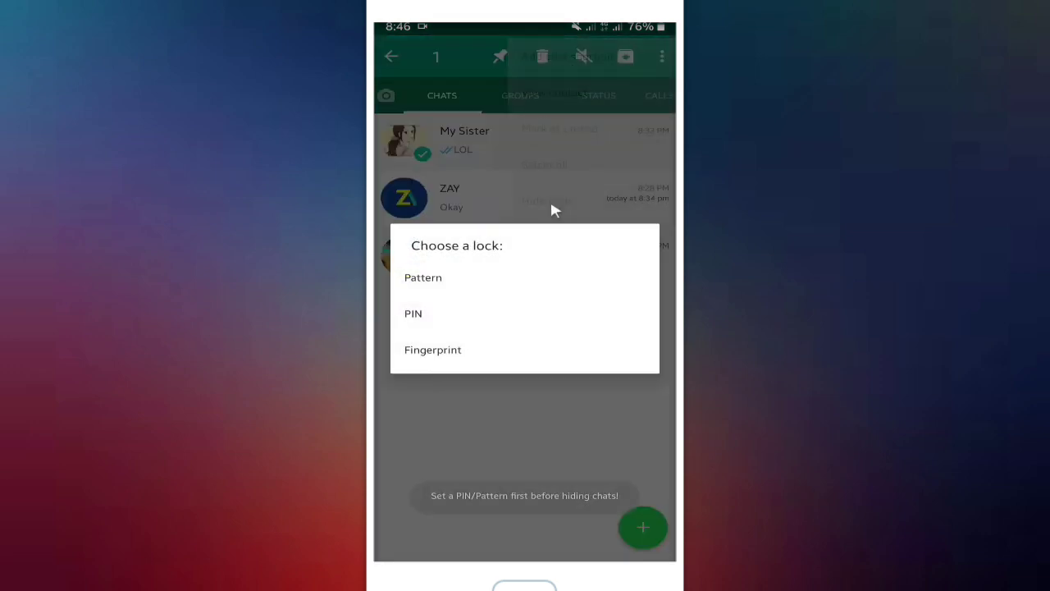
click(460, 361)
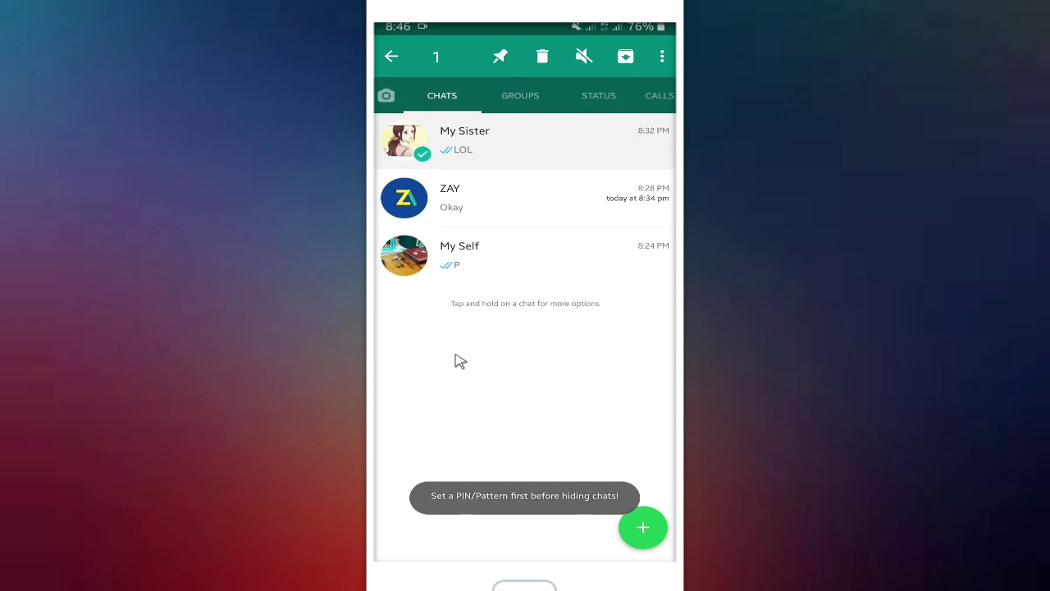
click(662, 56)
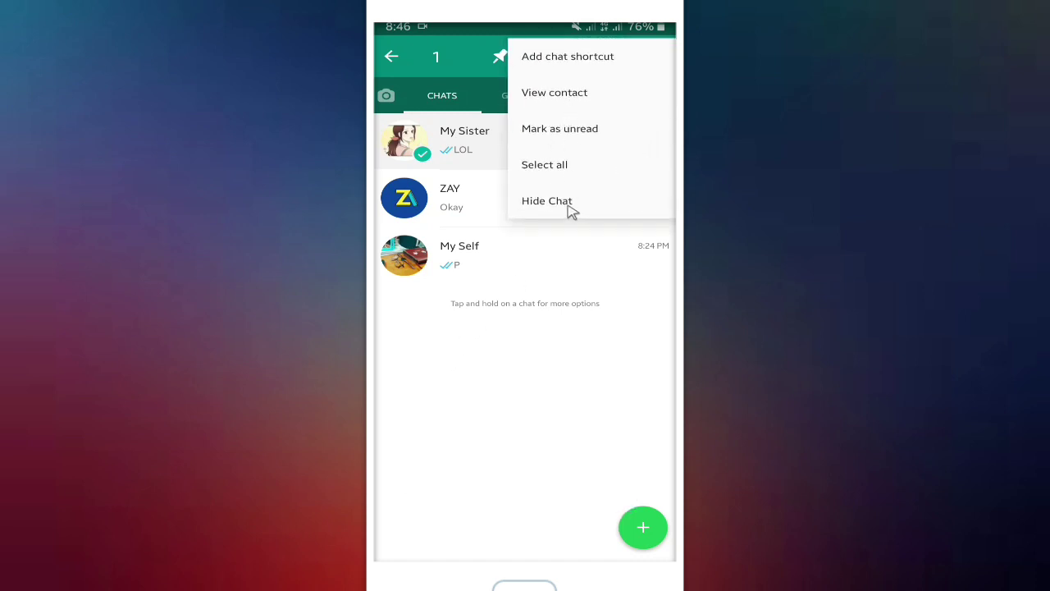
click(572, 205)
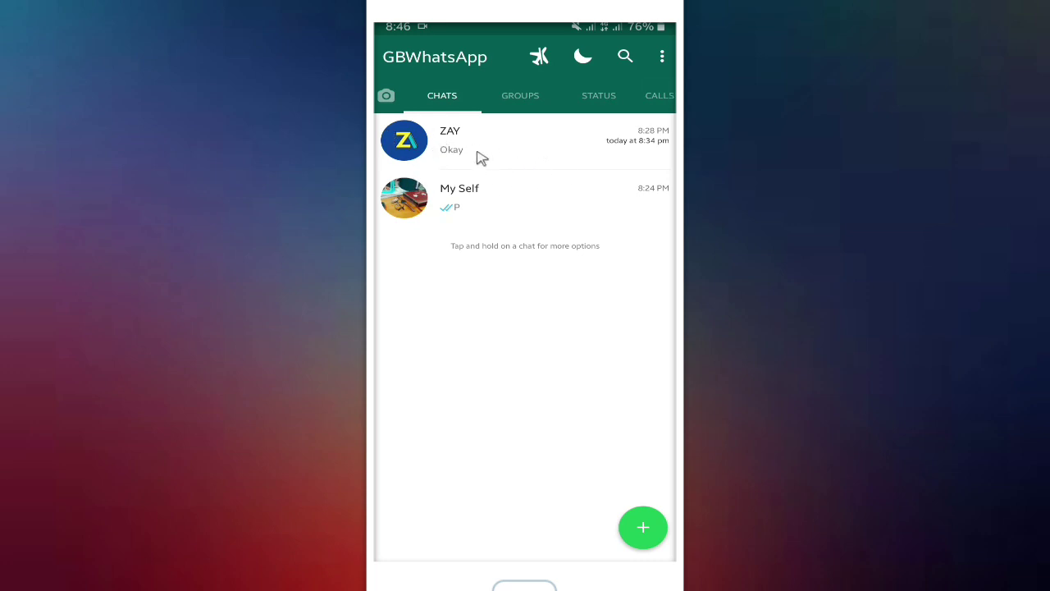
Step: Select the ZAY chat and hide it from the chat list
click(479, 159)
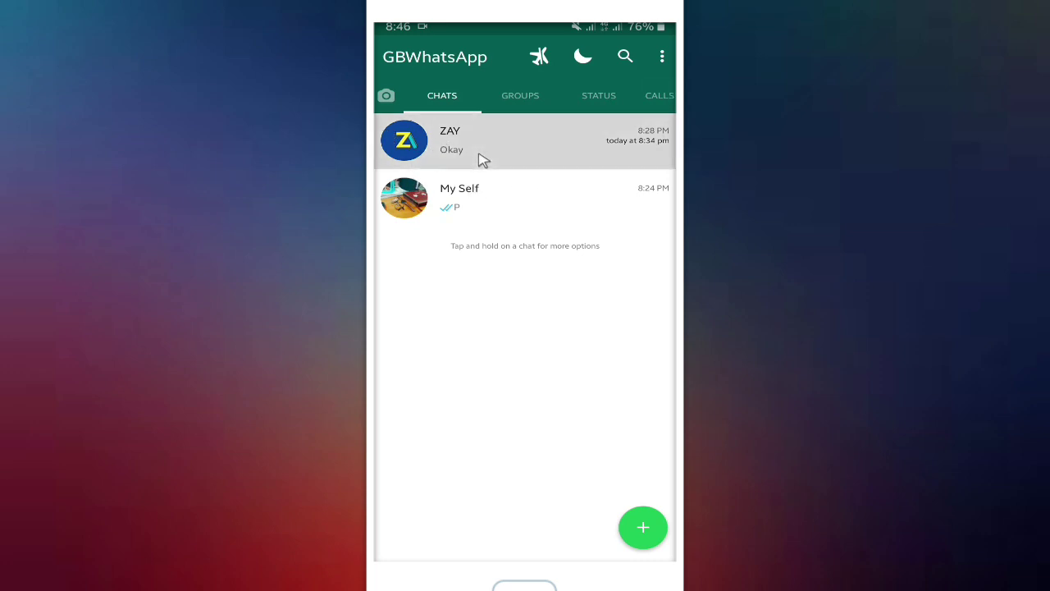
click(662, 58)
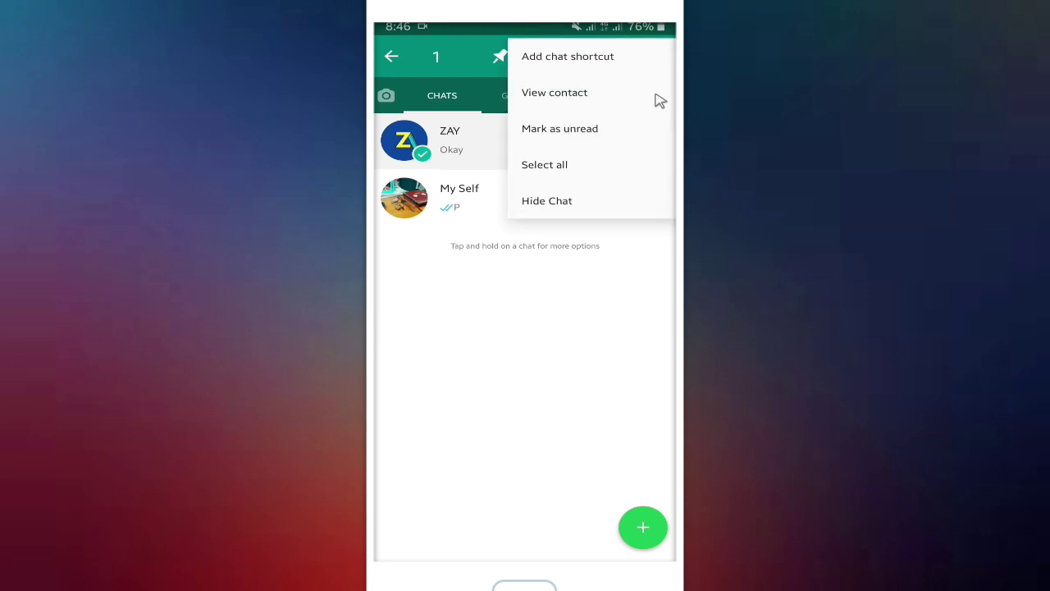
click(566, 202)
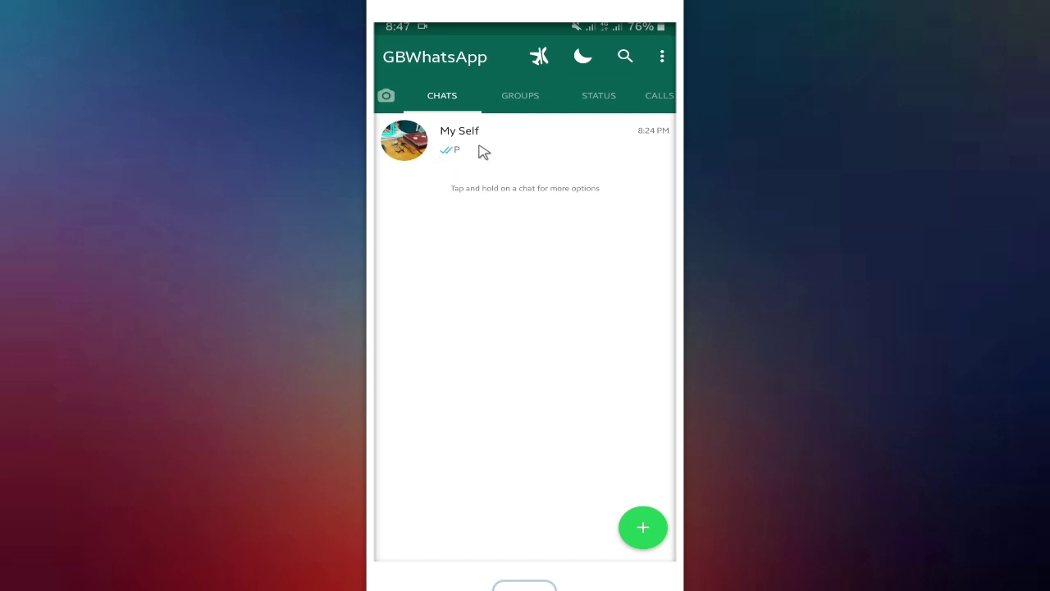
Step: Open the hidden chats and unhide both the My Sister and ZAY chats
click(433, 64)
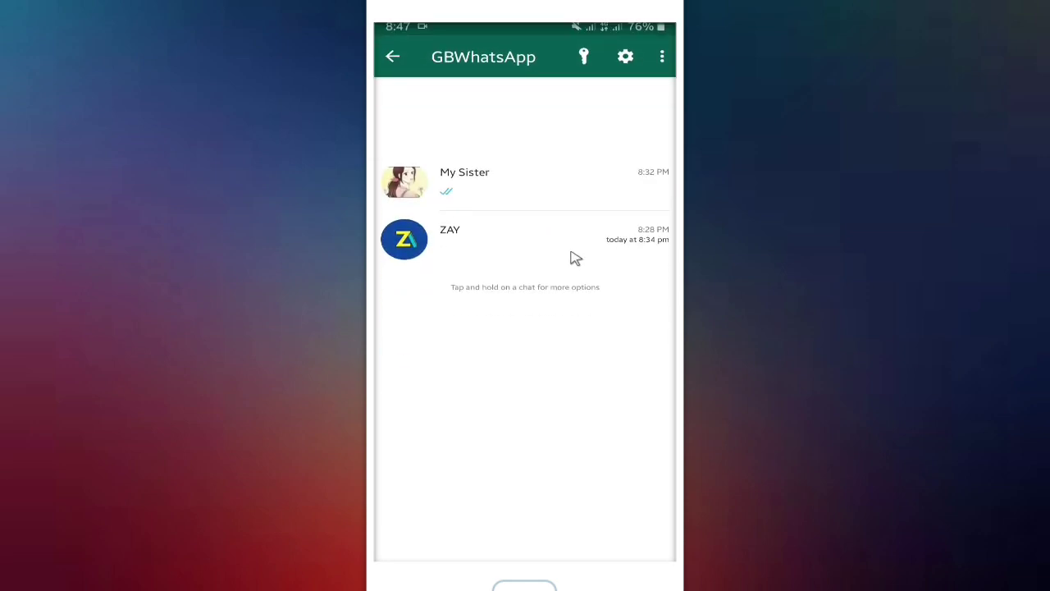
click(505, 190)
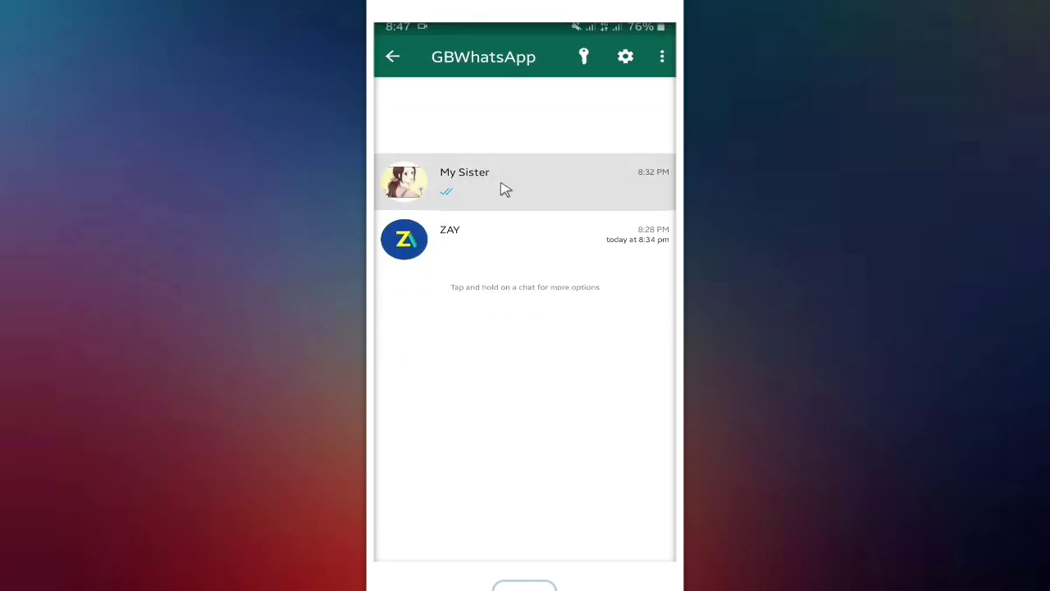
click(544, 238)
click(661, 56)
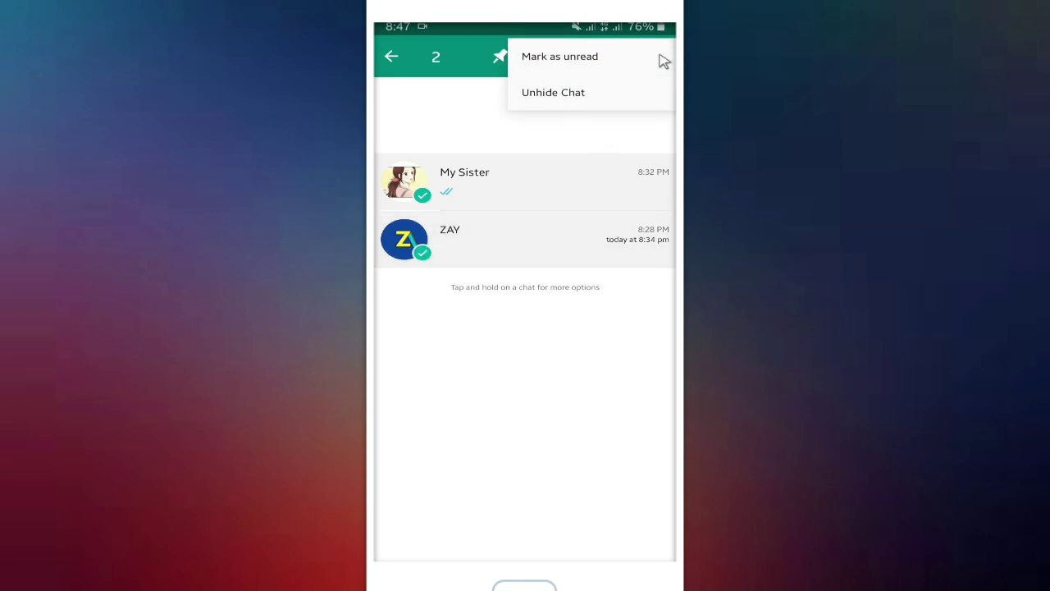
click(558, 94)
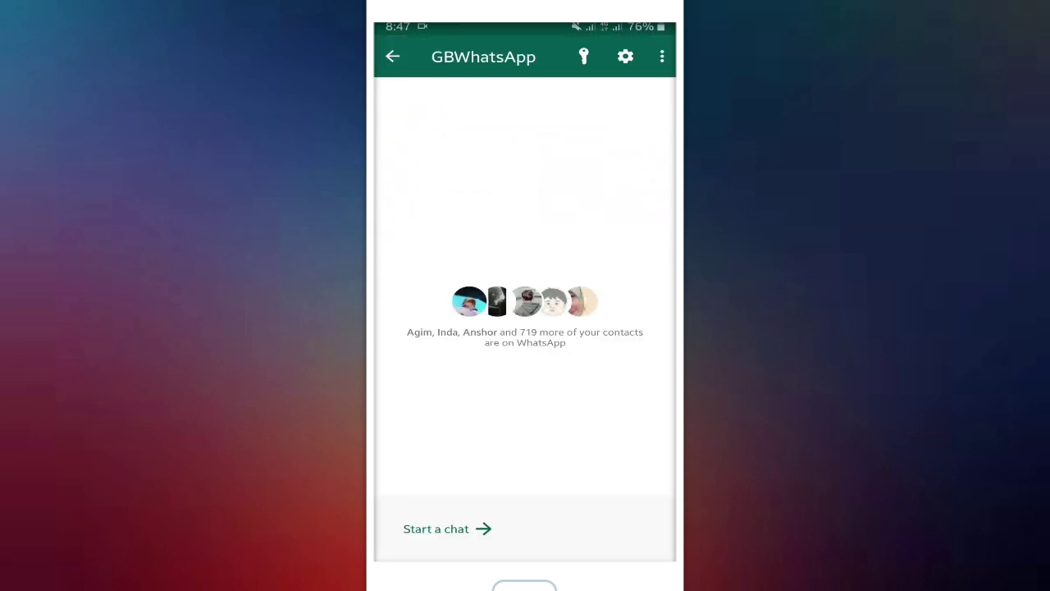
Step: Choose Fingerprint again as the lock for hidden chats and return to the main chat list
click(586, 55)
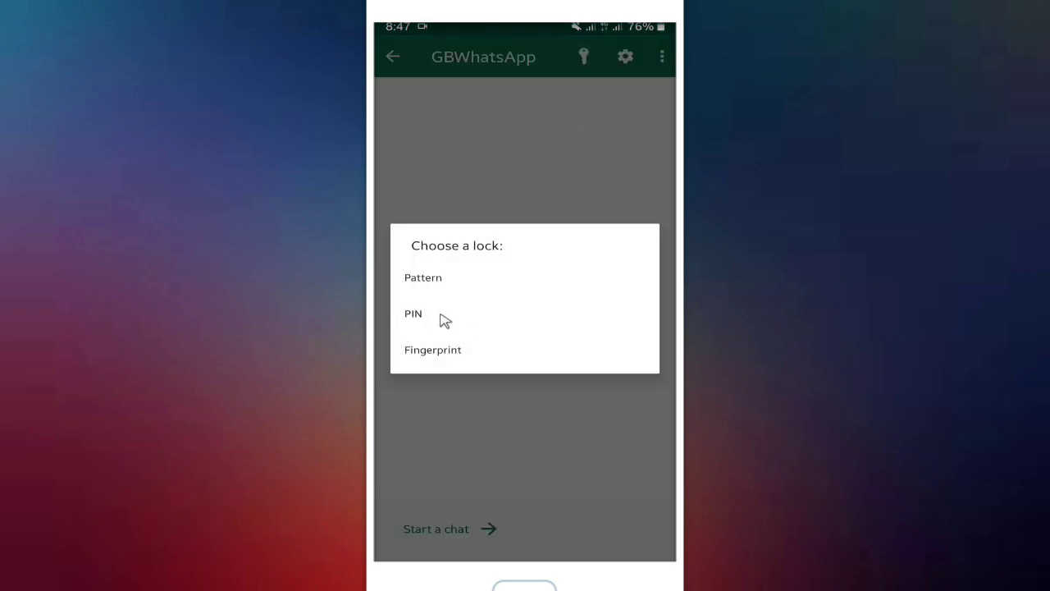
click(440, 353)
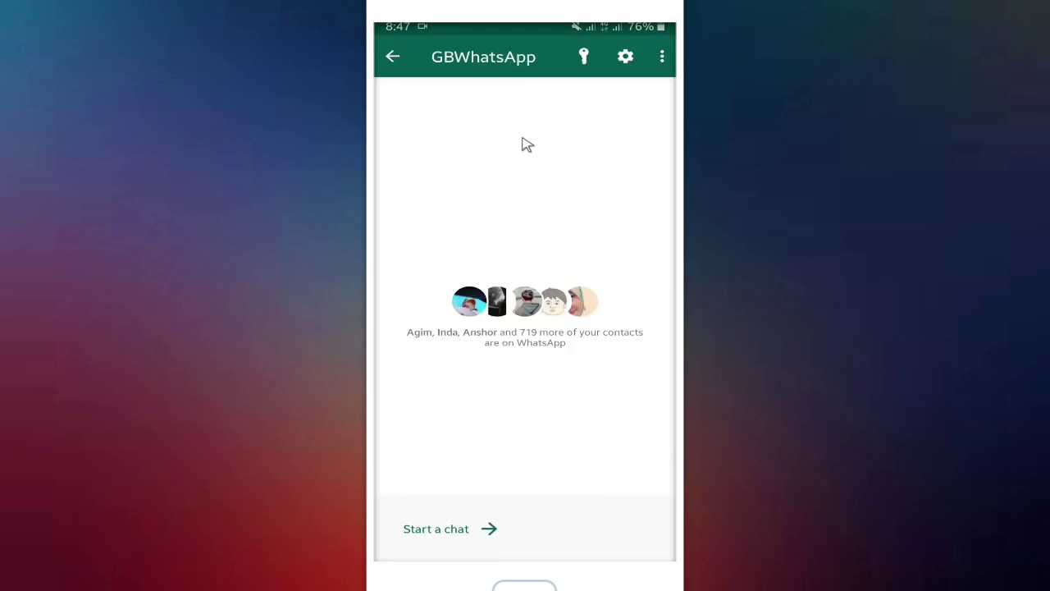
click(389, 59)
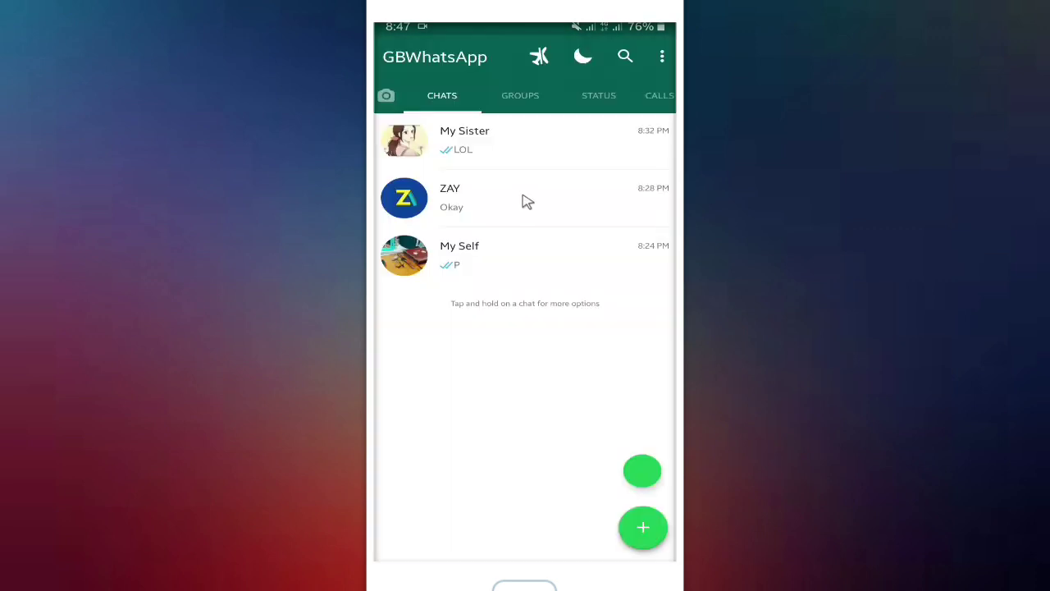
Step: Hide only the ZAY chat from the main chat list
click(529, 197)
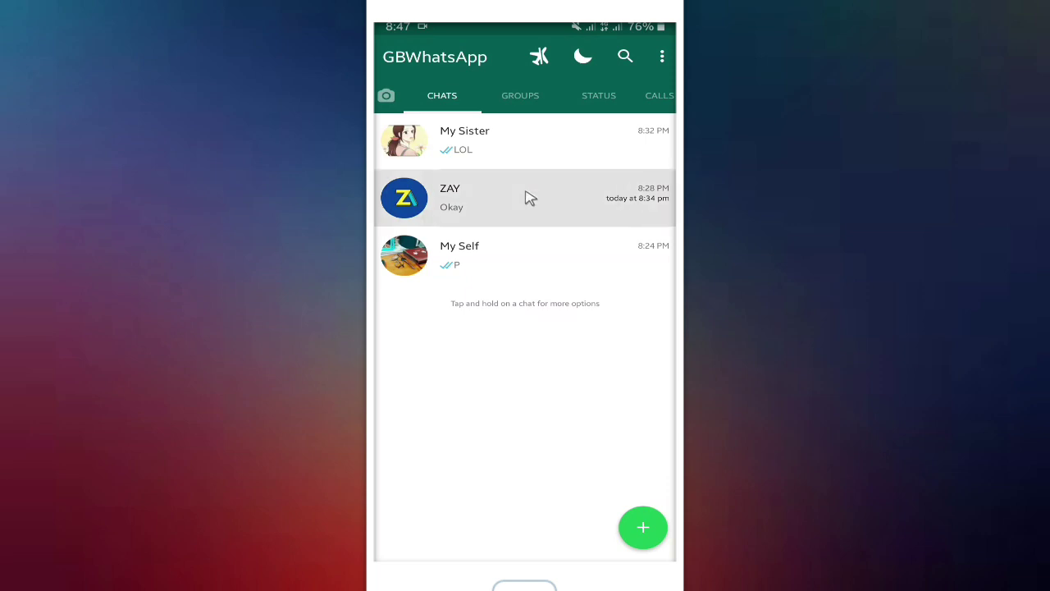
click(660, 64)
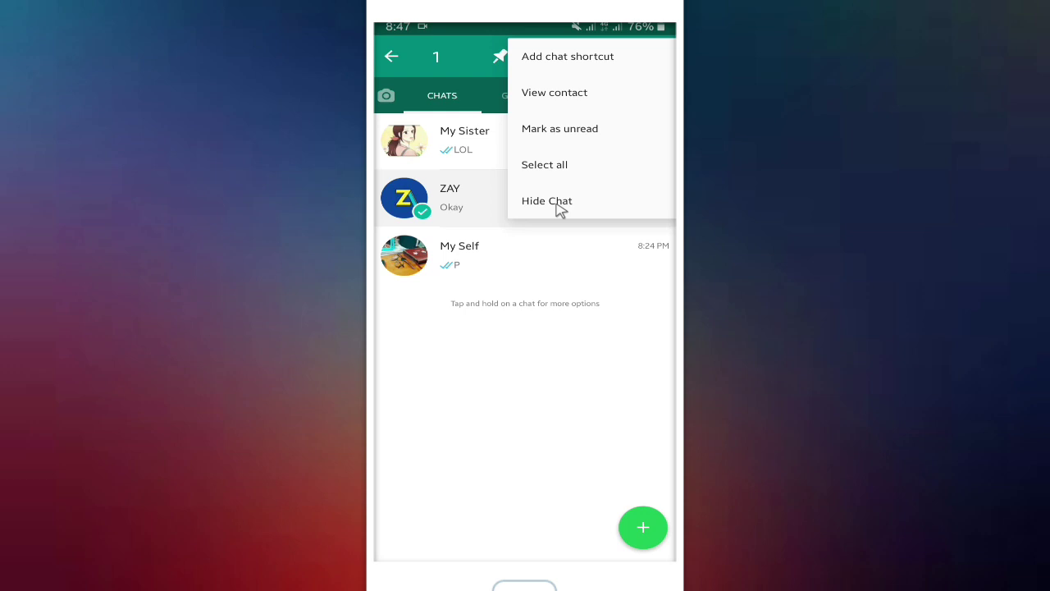
click(547, 201)
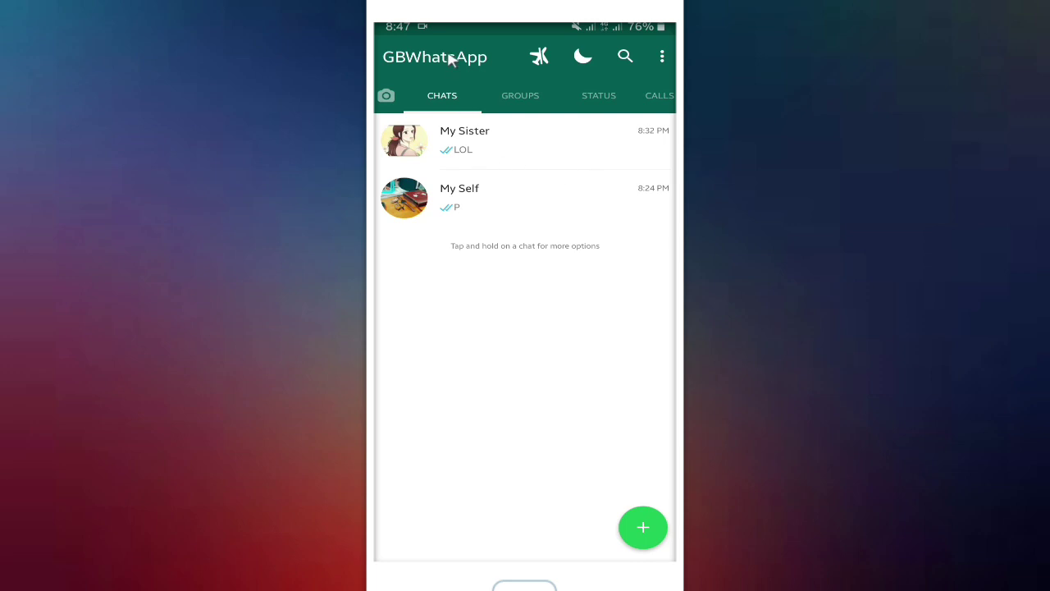
Step: Open the hidden chats and view the ZAY conversation
click(450, 59)
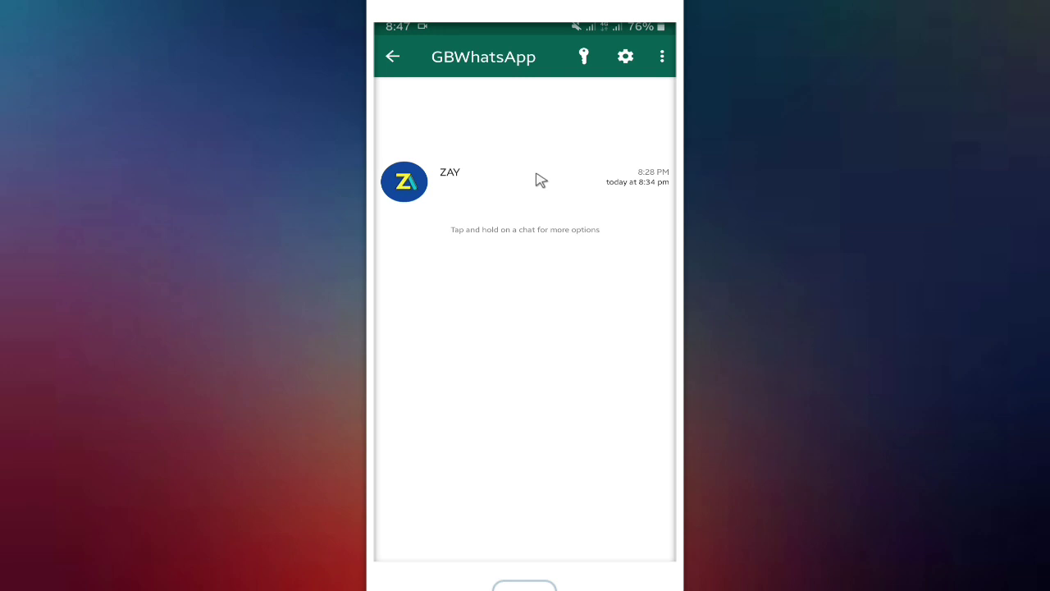
click(541, 180)
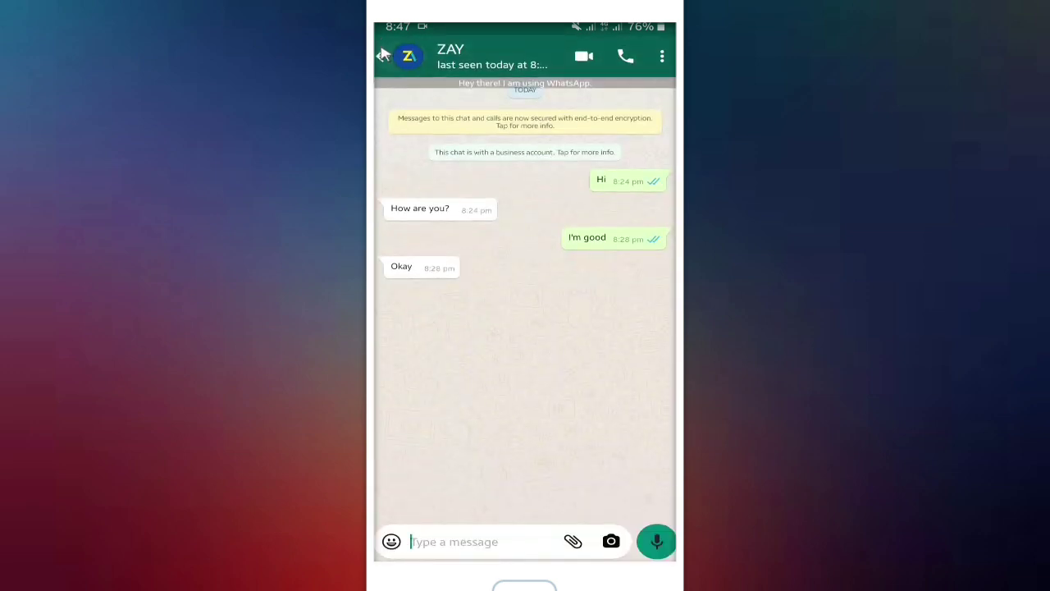
Step: Leave the ZAY conversation and review the settings available for hidden chats, keeping every option as it is
click(383, 55)
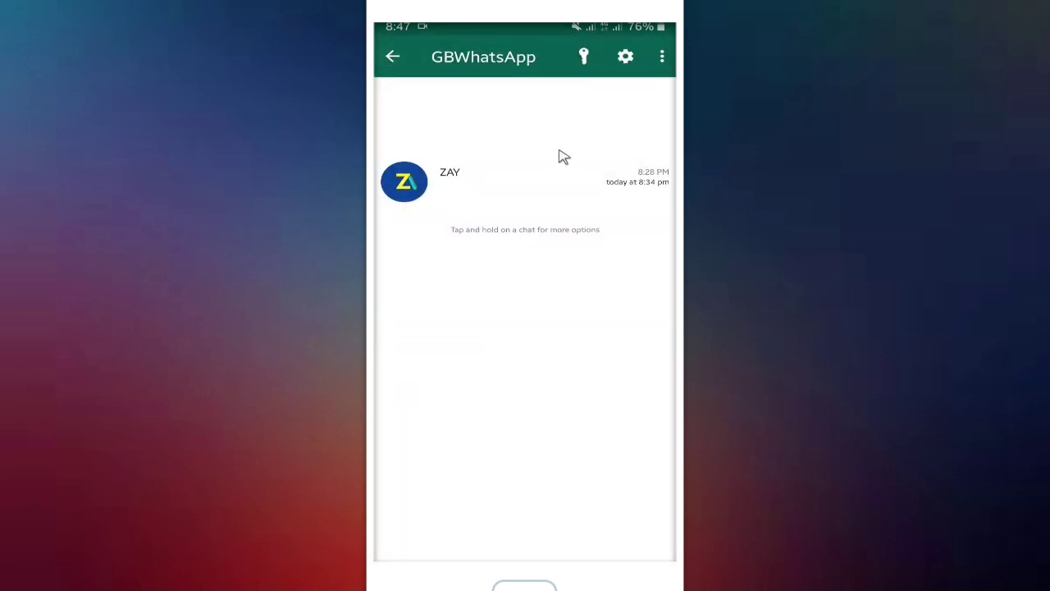
click(564, 182)
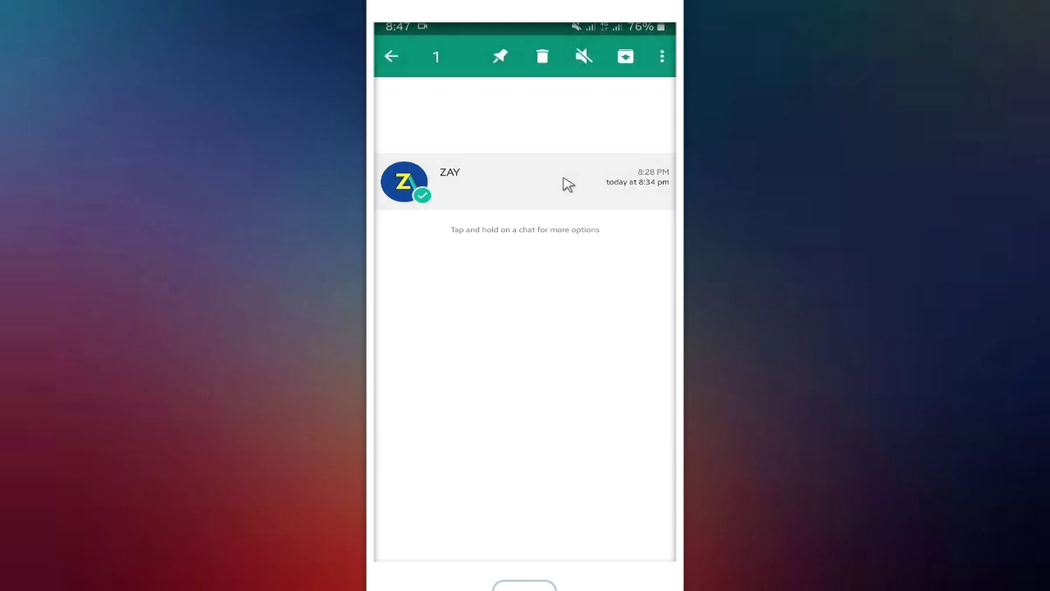
click(493, 207)
click(624, 58)
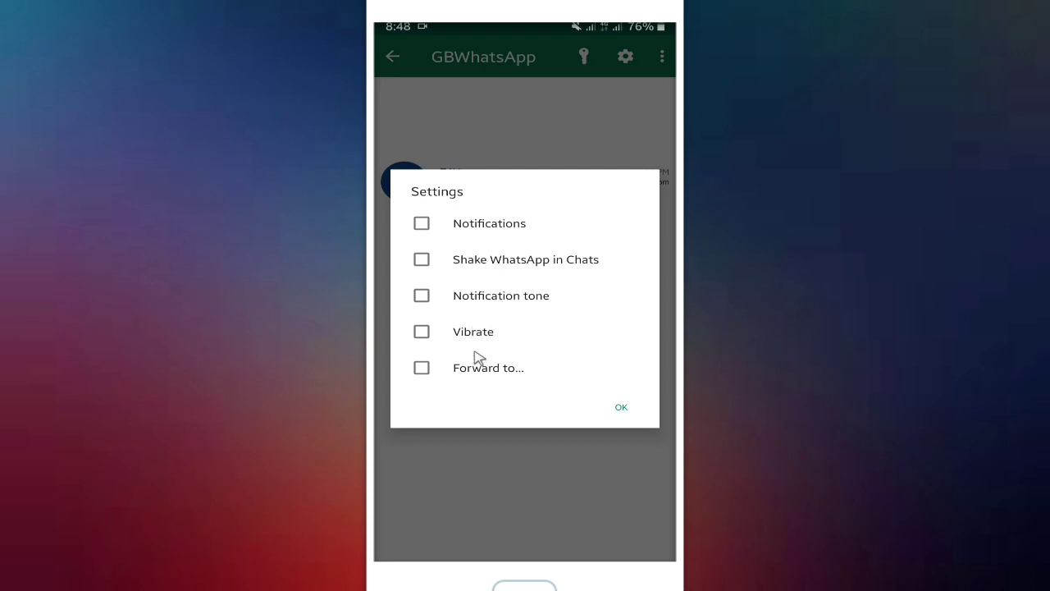
click(617, 408)
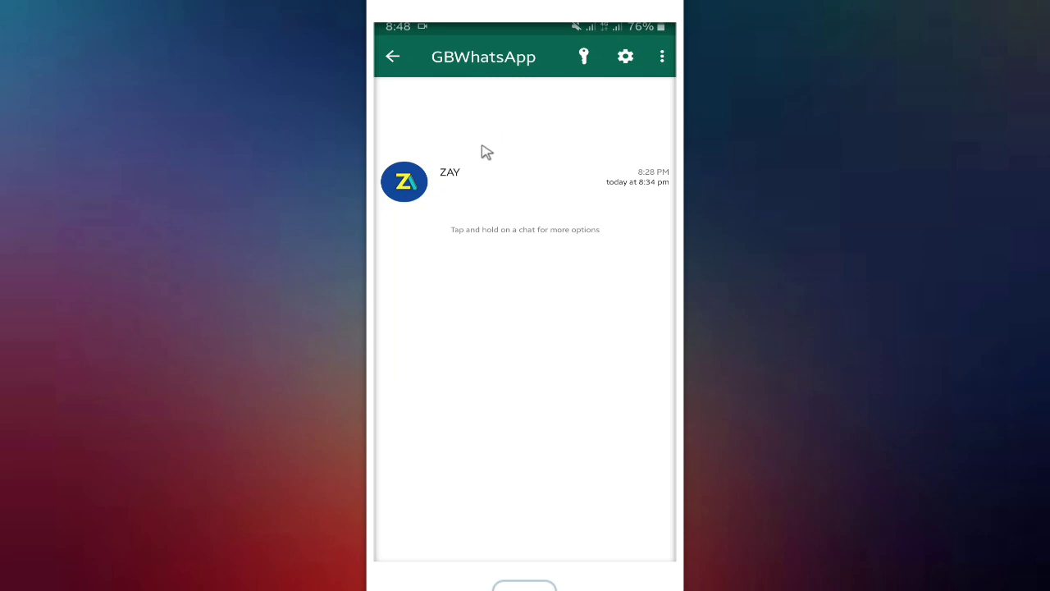
Step: Unhide the ZAY chat and return to the main chat list
click(485, 178)
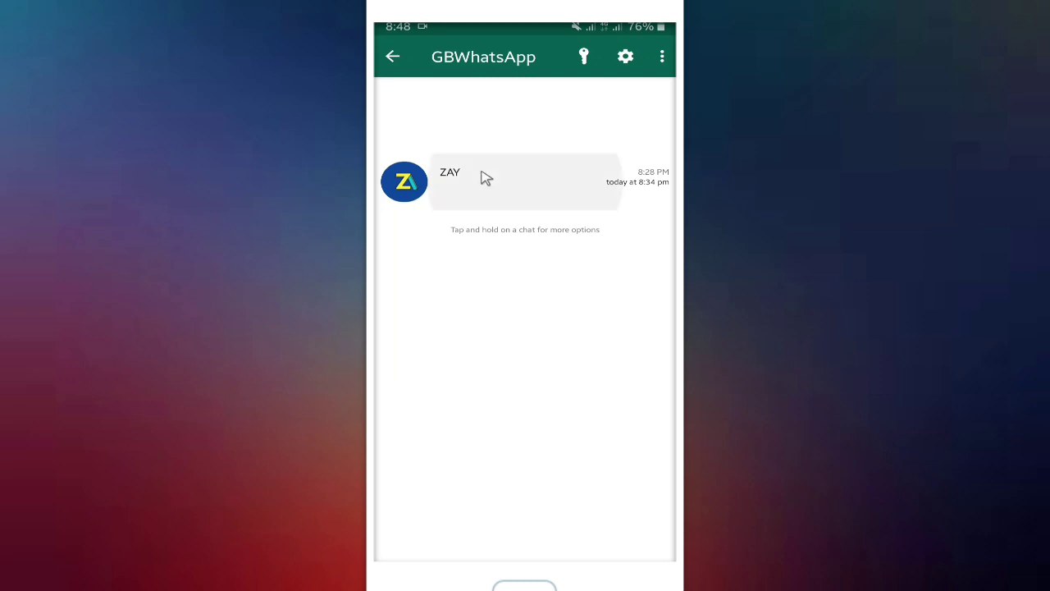
click(664, 57)
click(572, 166)
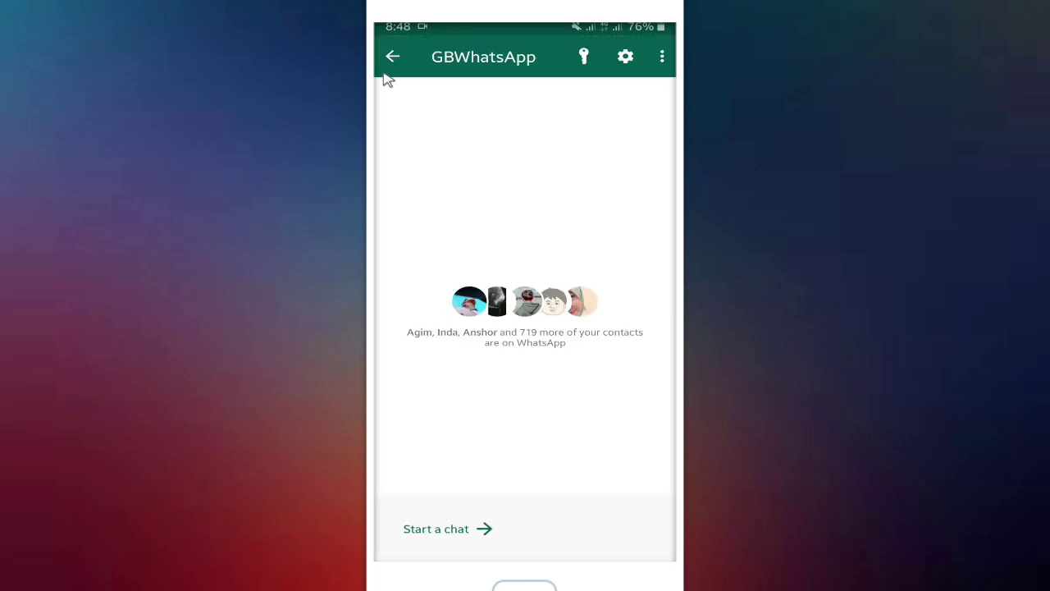
click(391, 58)
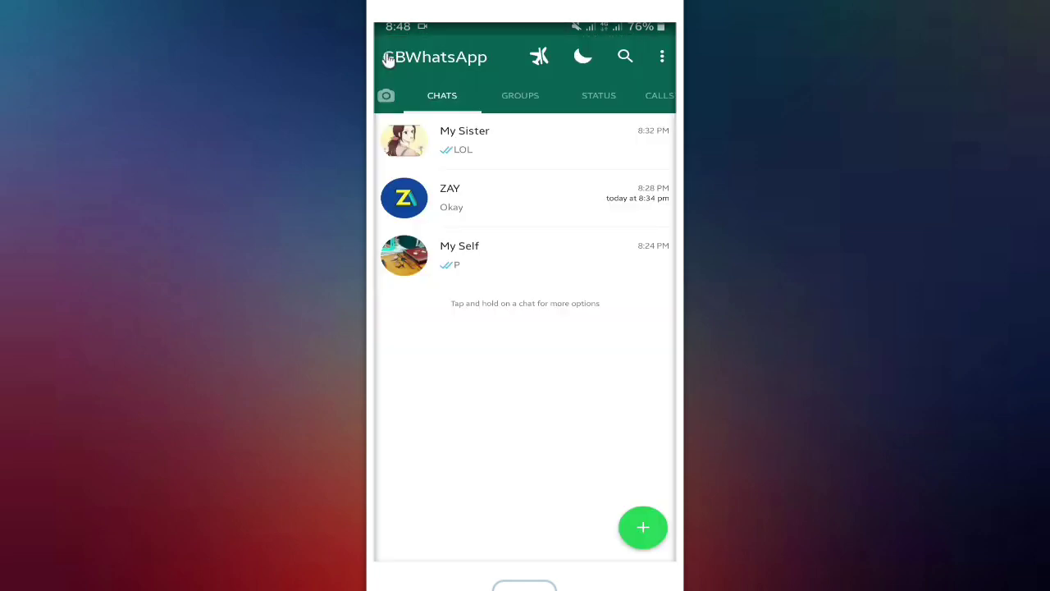
Step: Hide the Happy Family group from the groups list
click(524, 105)
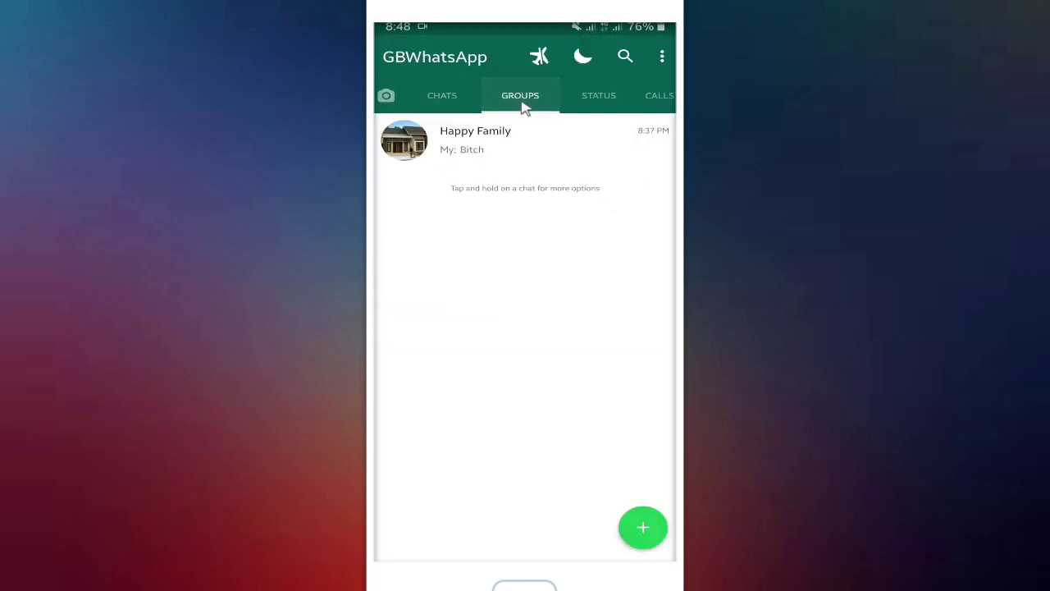
click(488, 149)
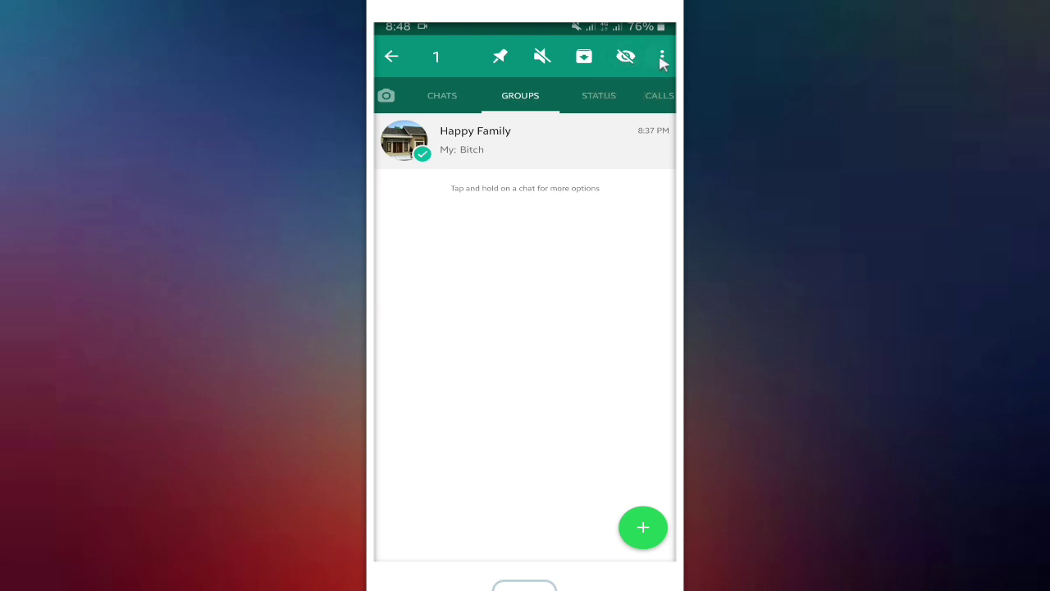
click(661, 59)
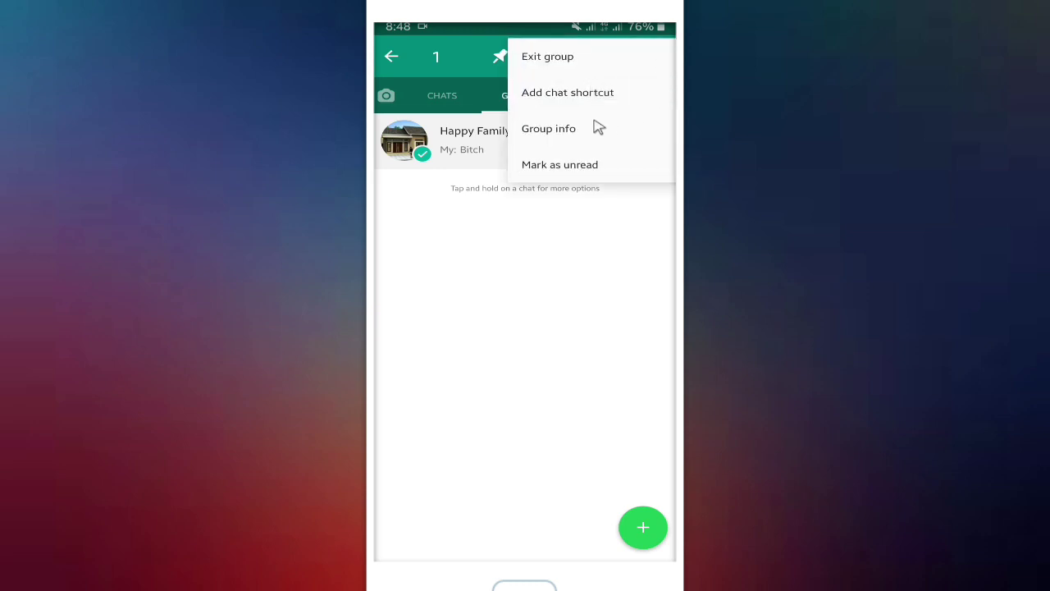
click(487, 230)
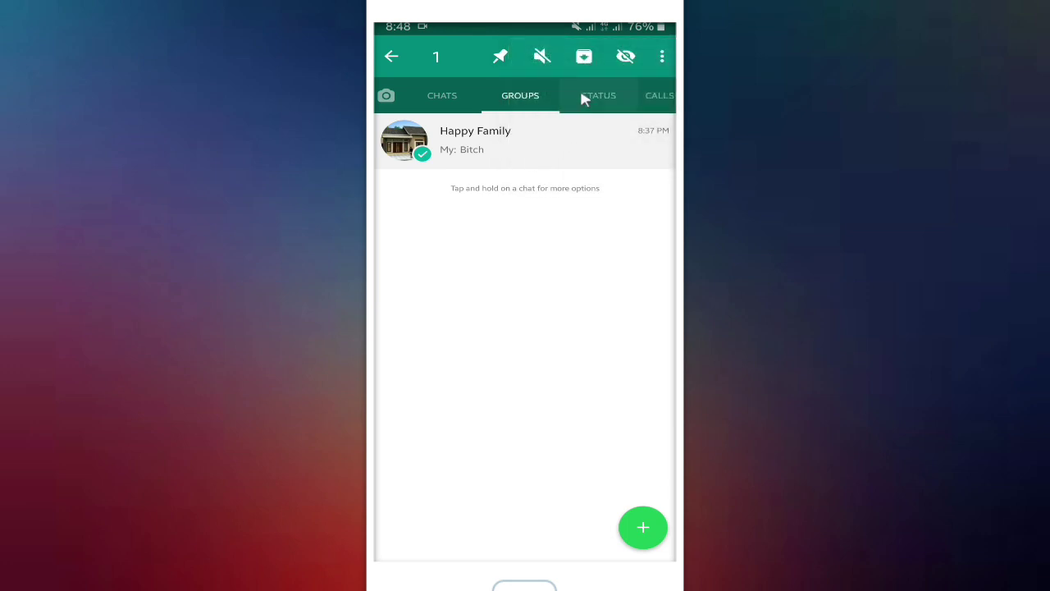
click(625, 59)
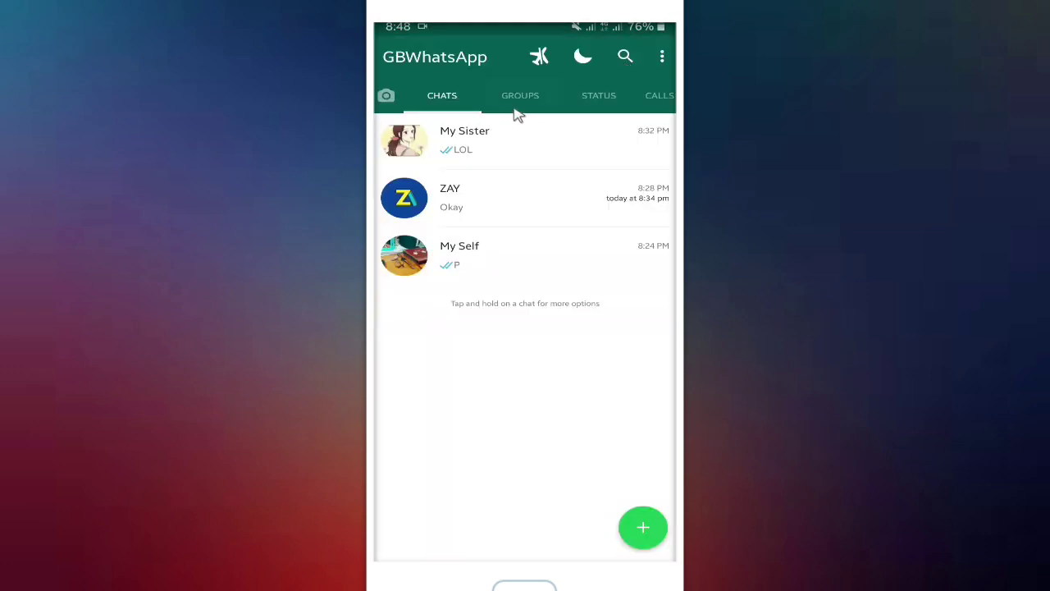
Step: Check the regular group and chat lists, and view the Happy Family conversation among the hidden chats
click(518, 105)
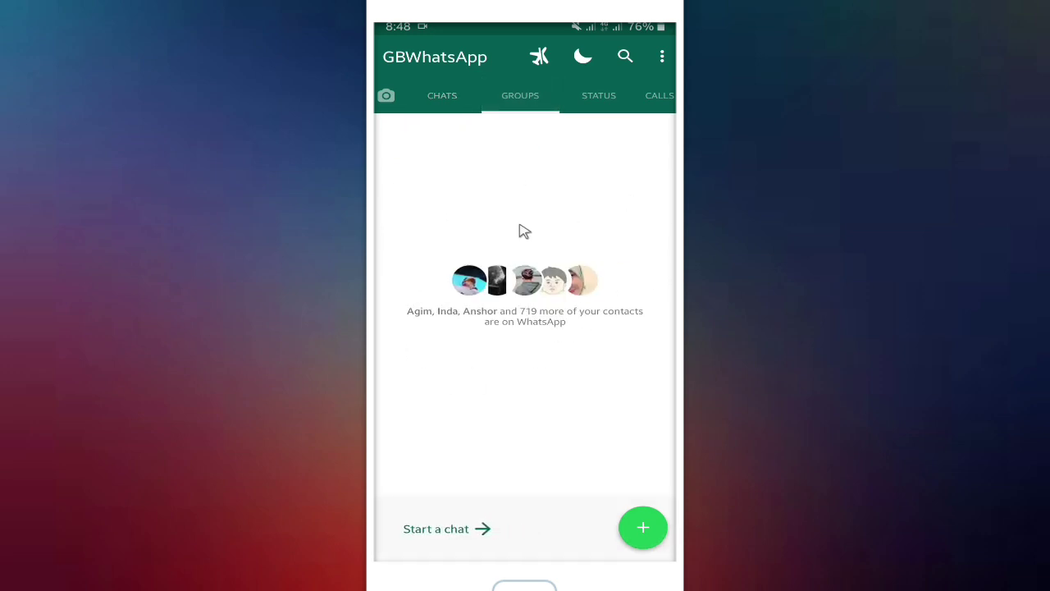
click(440, 98)
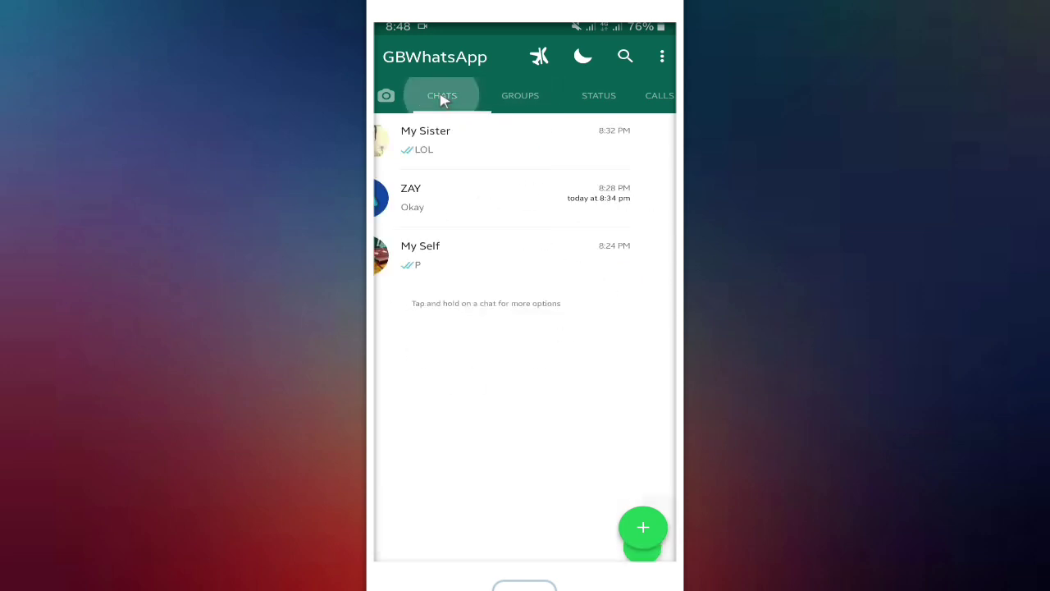
click(534, 96)
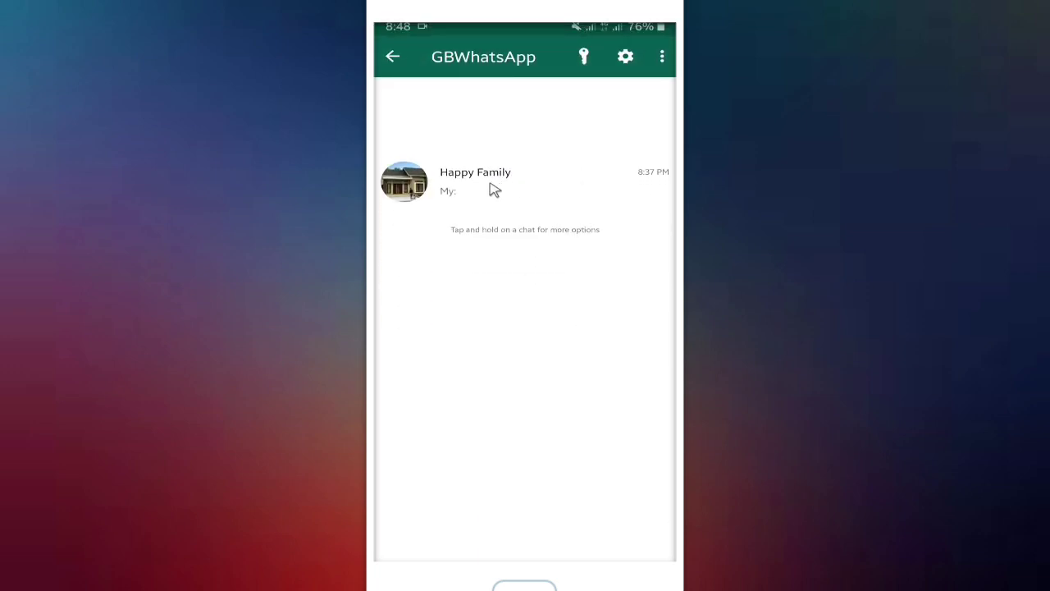
click(498, 203)
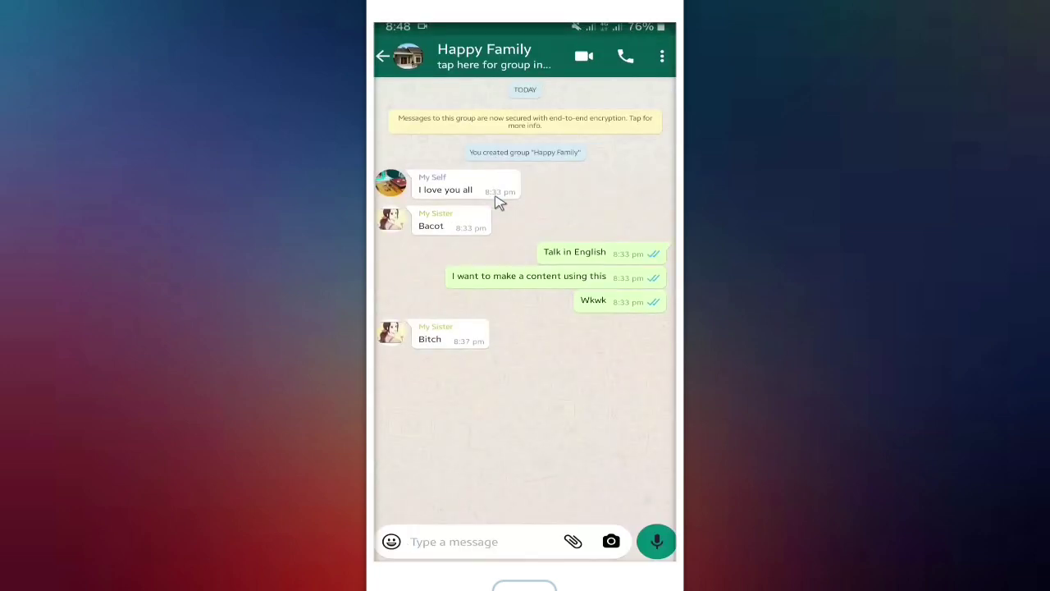
click(380, 55)
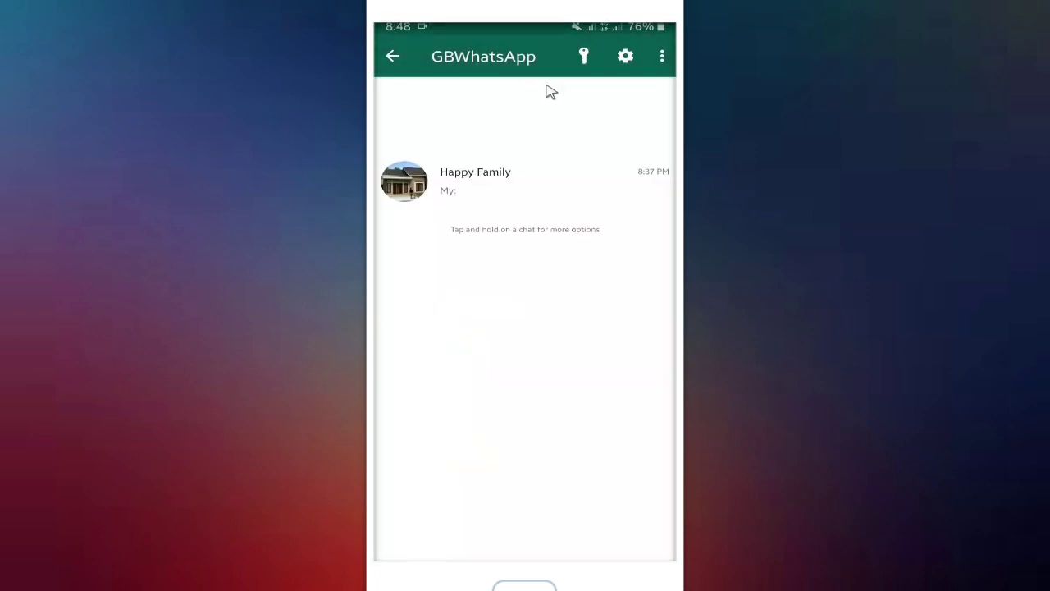
Step: Unhide the Happy Family group and return to the main groups list
click(553, 184)
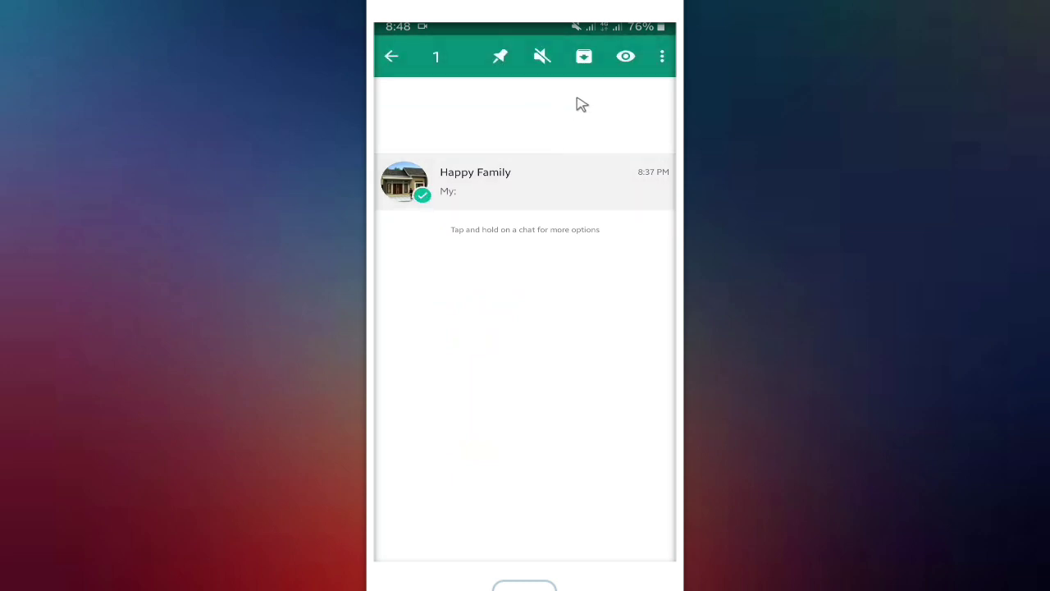
click(625, 57)
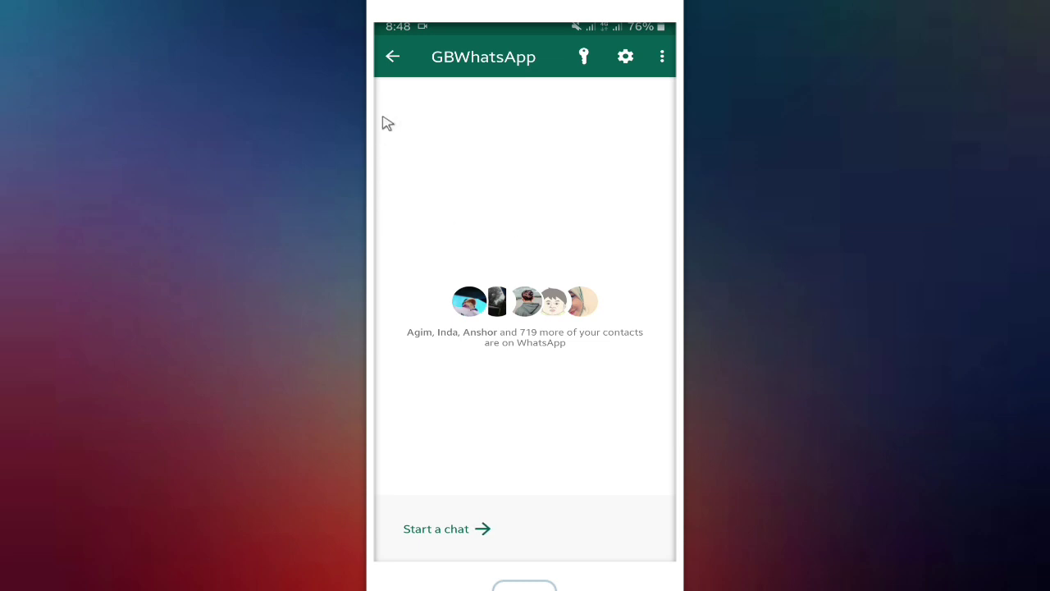
click(391, 58)
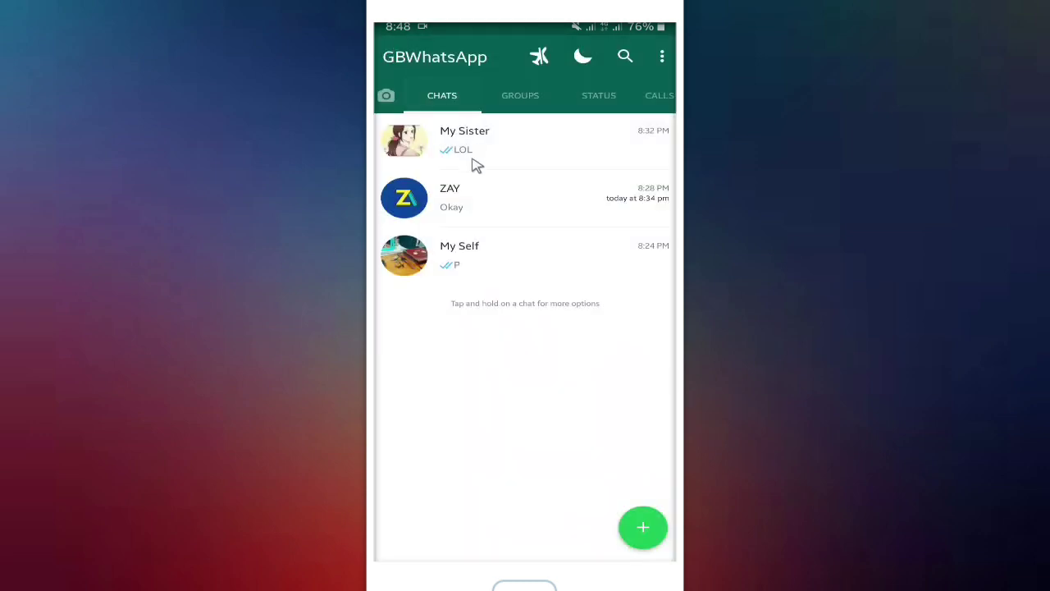
click(507, 105)
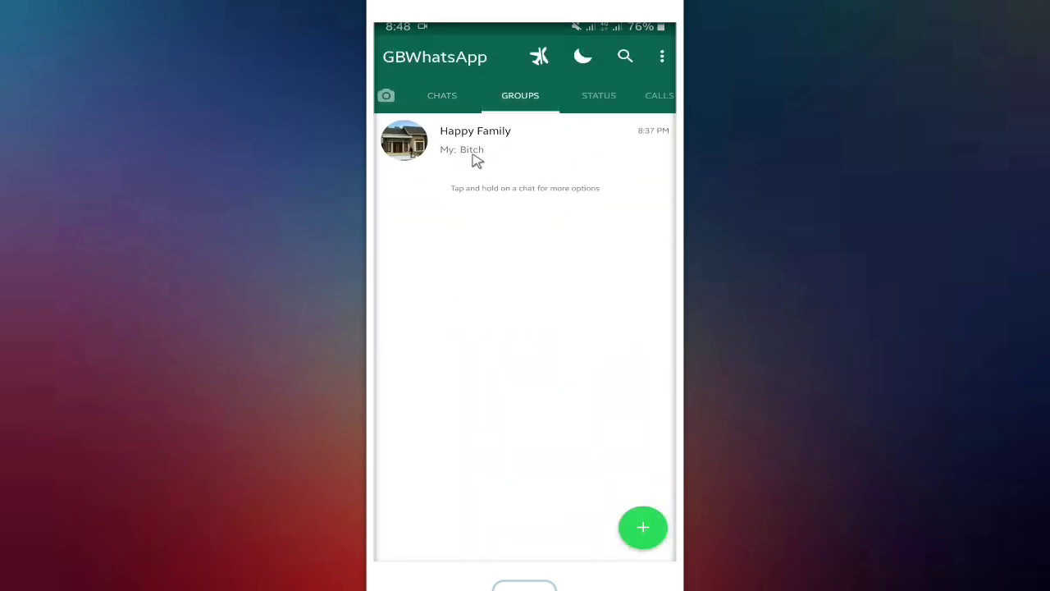
Step: Check the hide option for the Happy Family group, look over the chats and status updates, and return to the phone's home screen
click(532, 156)
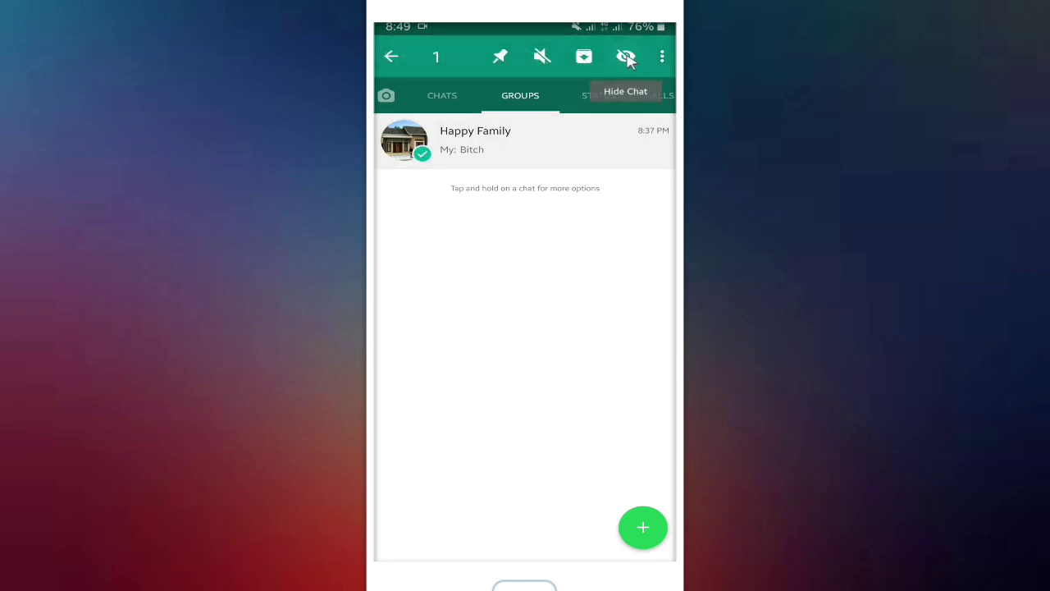
click(389, 64)
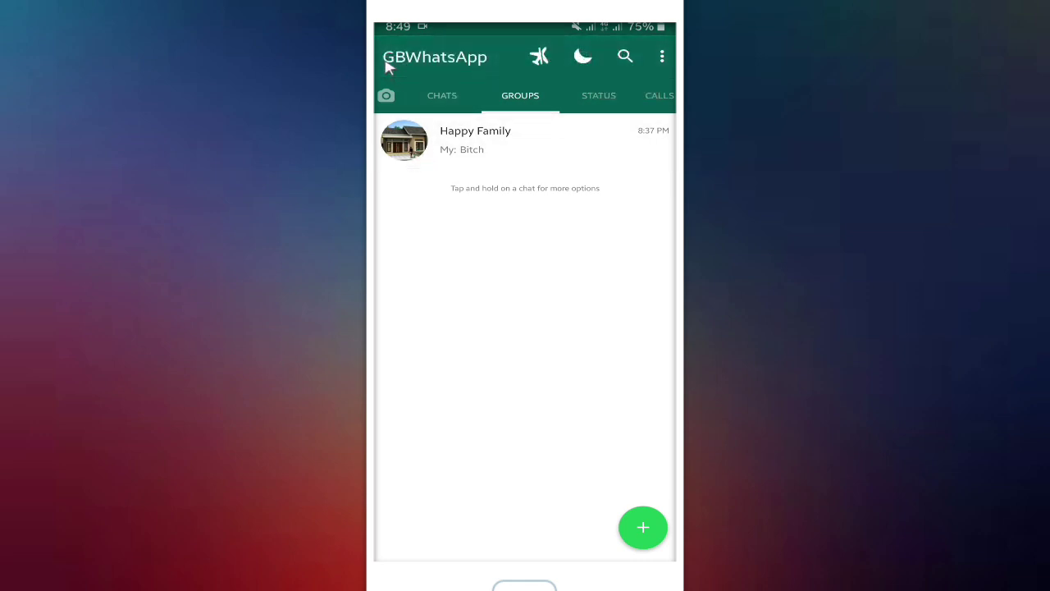
click(431, 98)
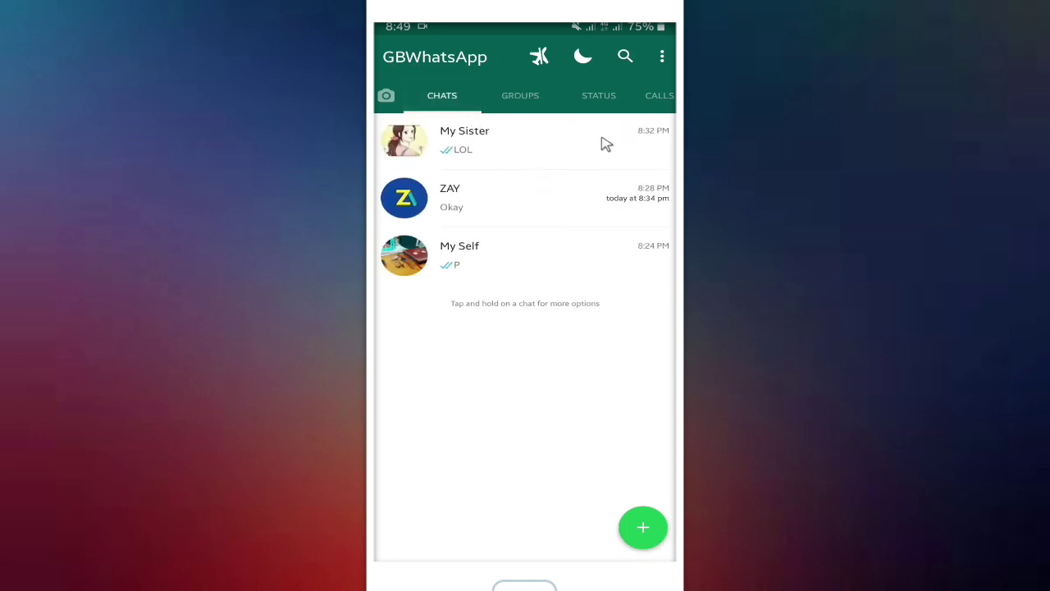
click(607, 103)
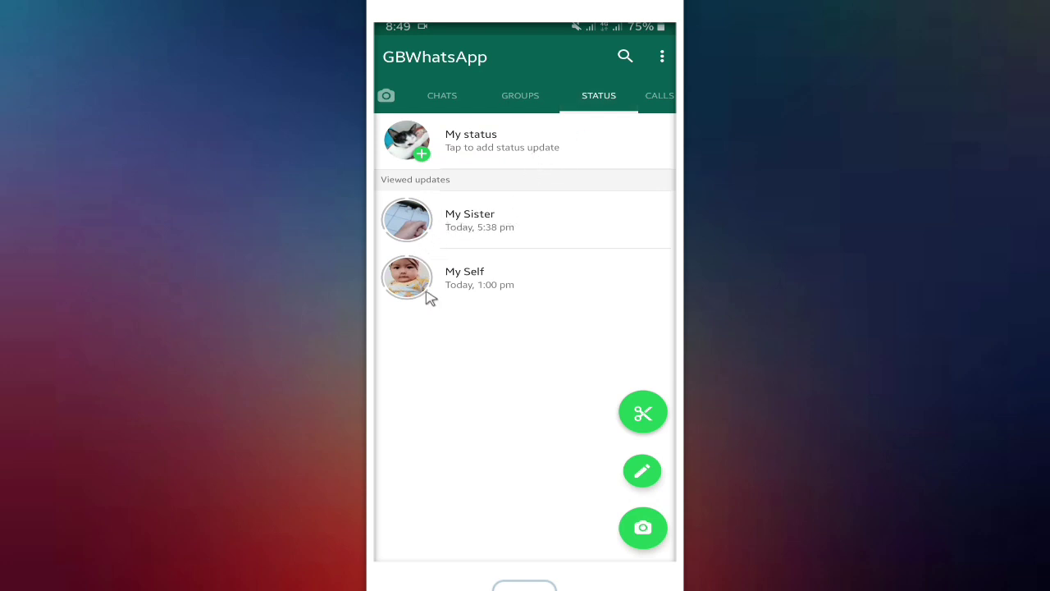
click(439, 90)
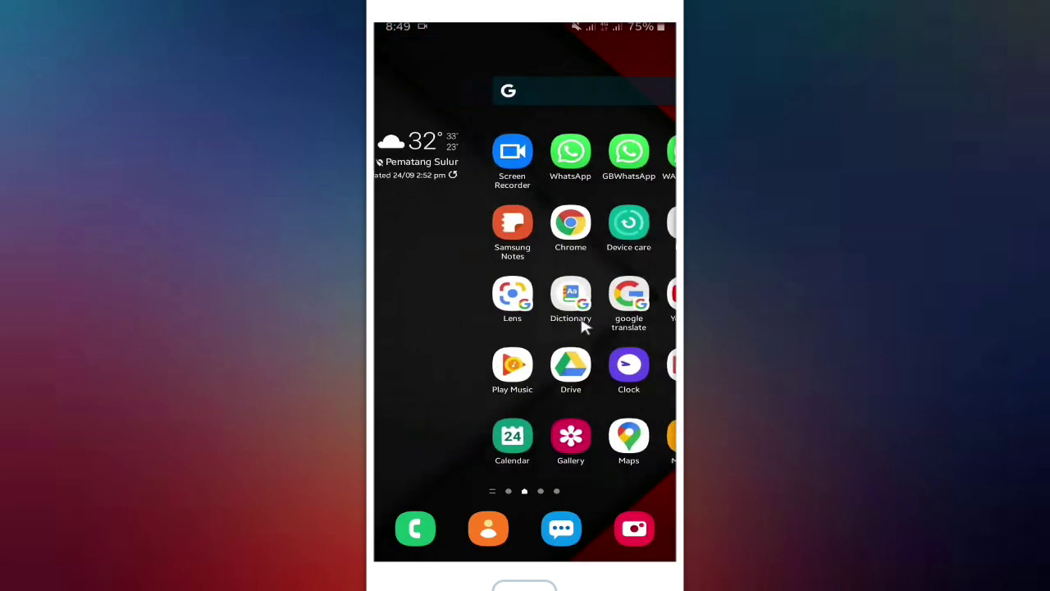
scroll(581, 325, down, 1)
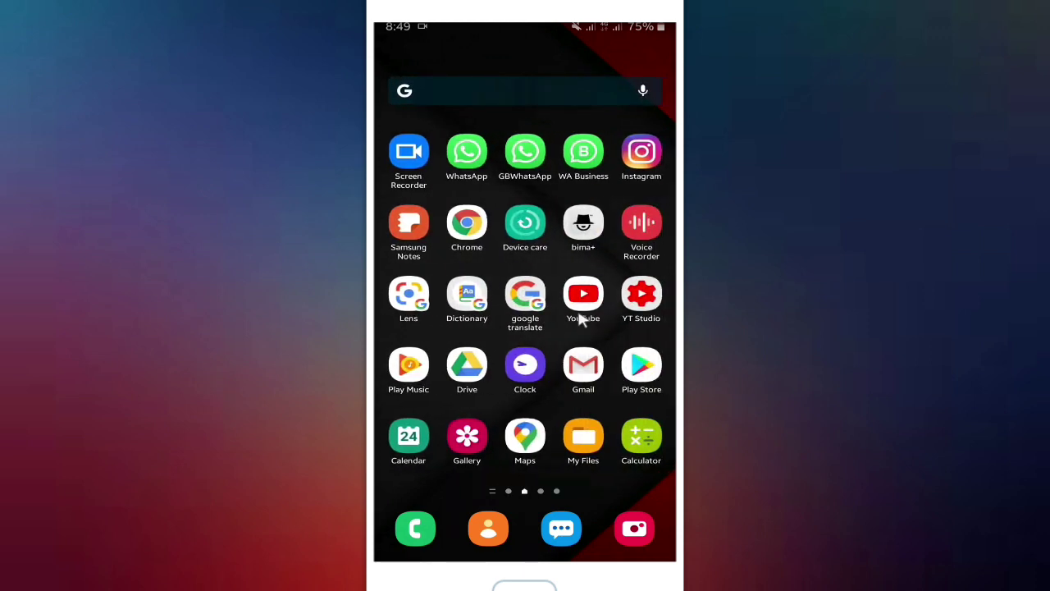